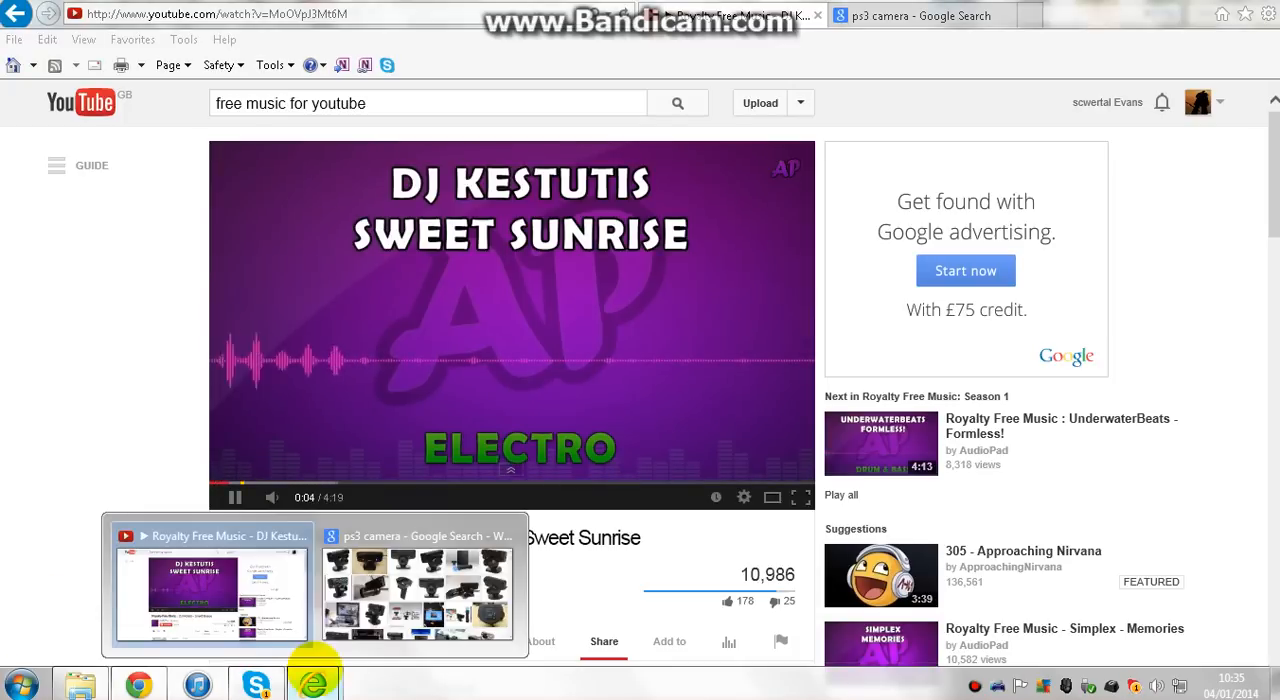
Step: Preview PS3 Eye camera photos in Google Images, then return to the Code Laboratories downloads page
left_click(418, 580)
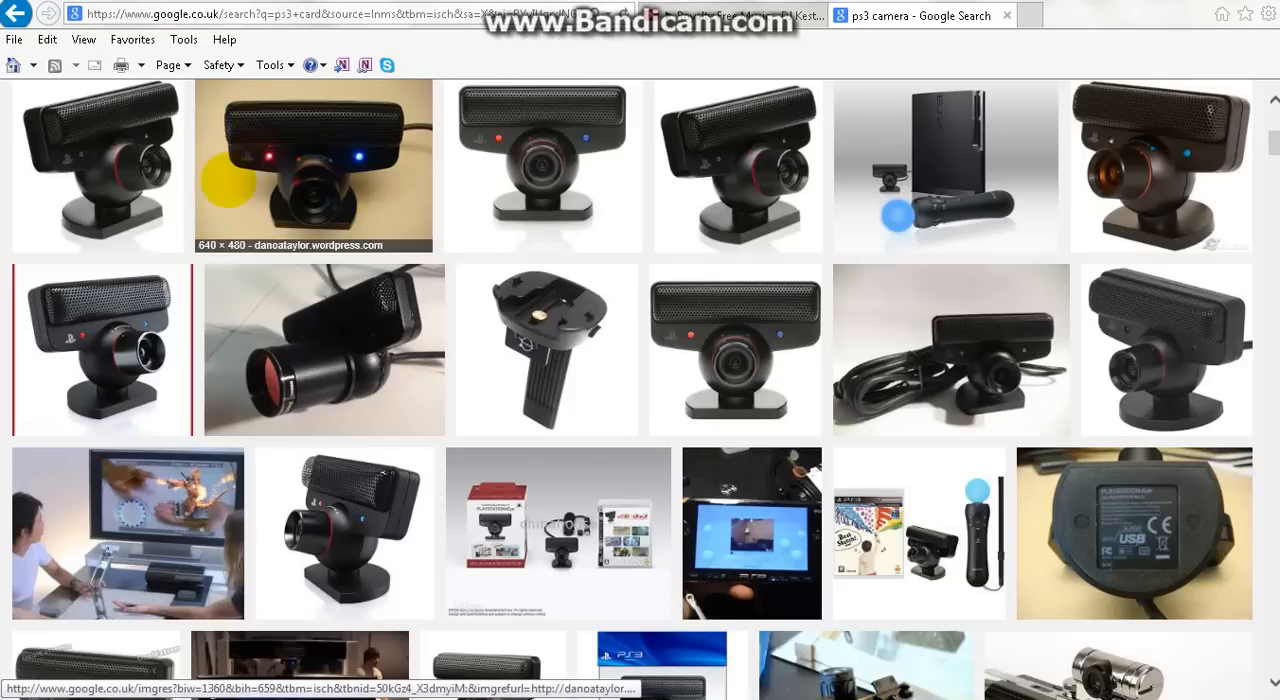
left_click(329, 110)
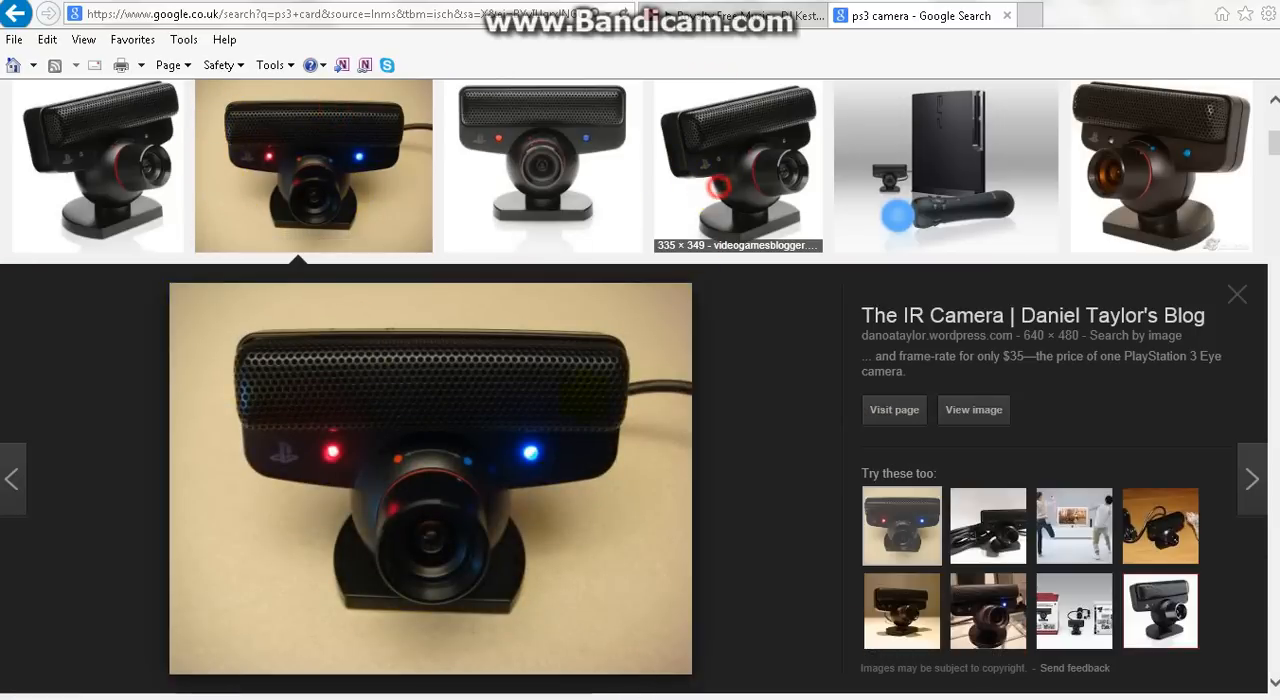
left_click(737, 180)
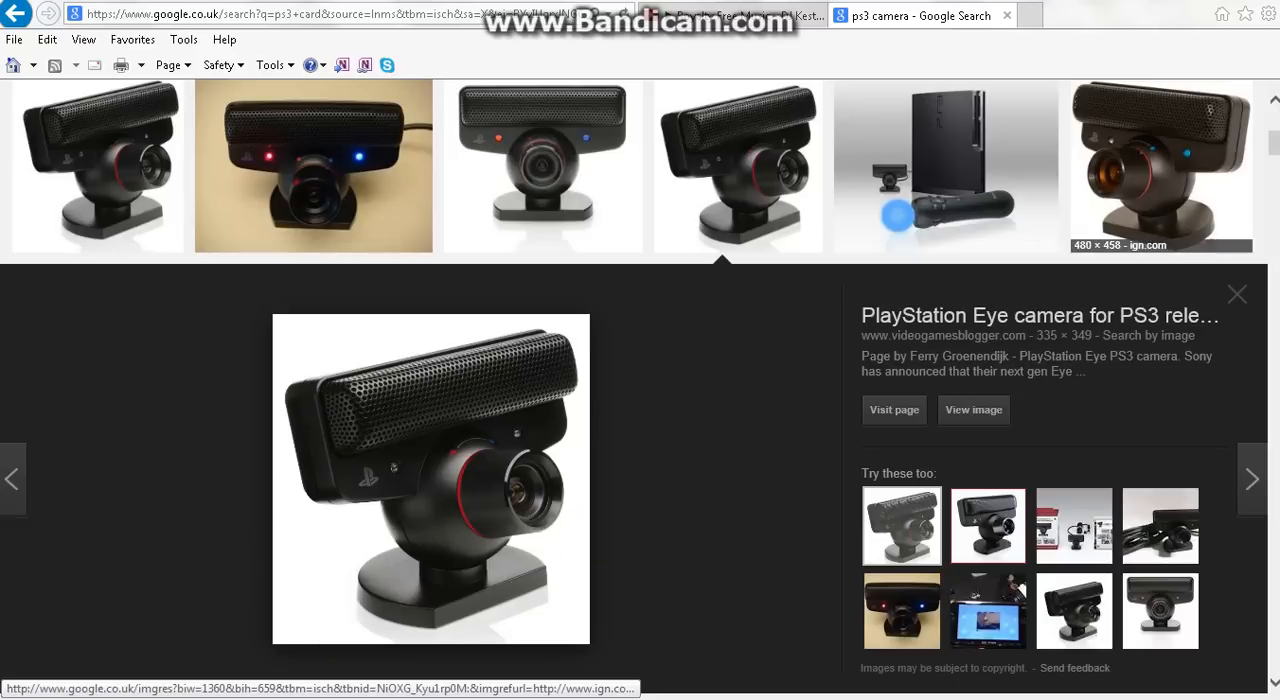
left_click(1240, 292)
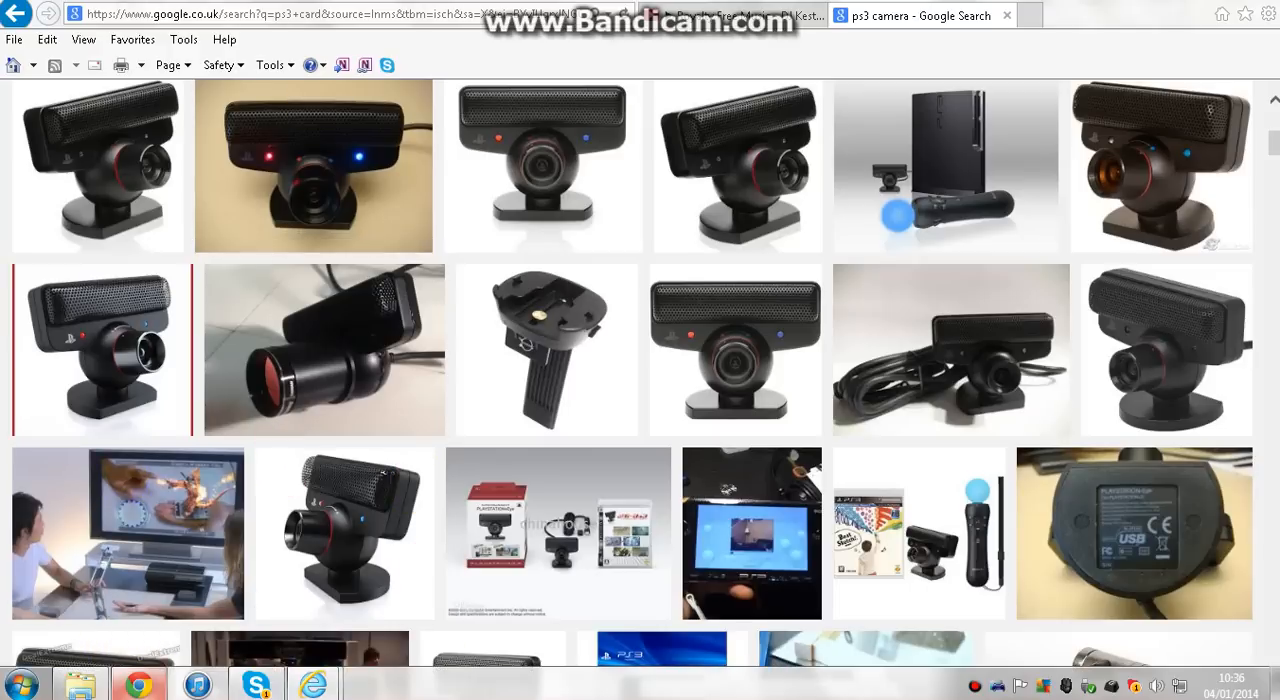
left_click(137, 686)
scroll(640, 400, "up", 3)
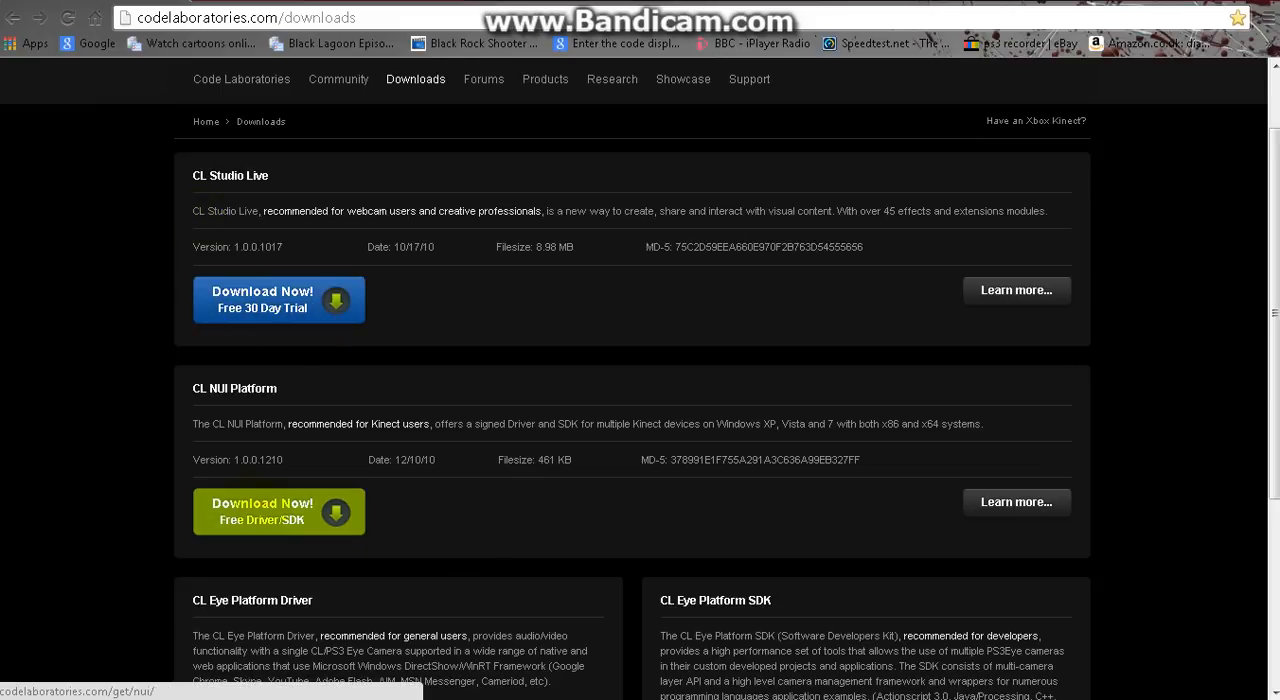
scroll(700, 530, "down", 3)
scroll(700, 530, "down", 3)
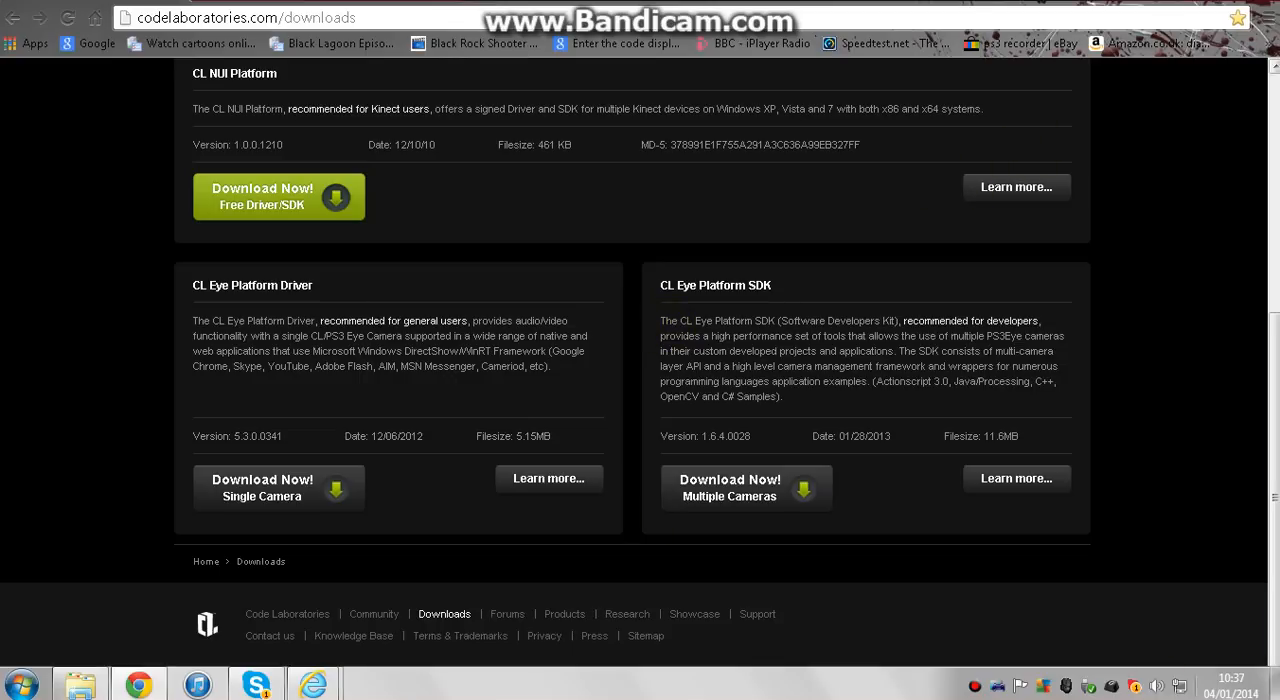
Step: Minimize Chrome after reviewing the CL Eye Platform Driver download, revealing the desktop
left_click(1275, 686)
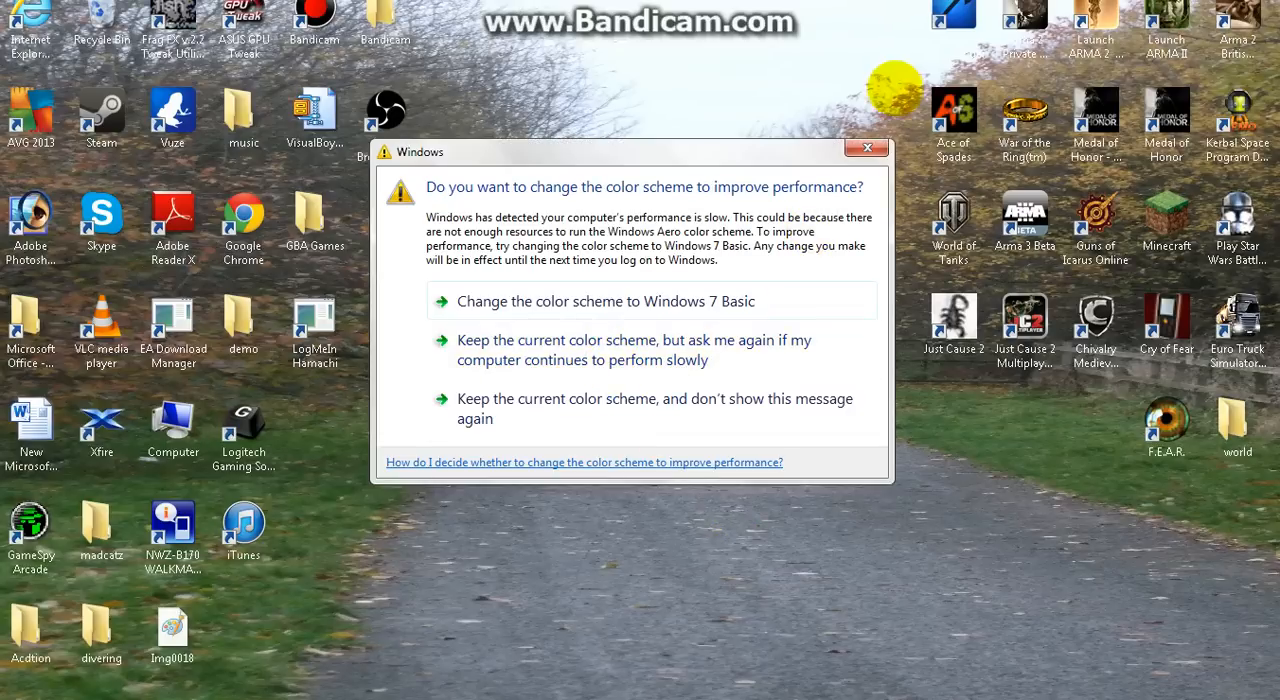
Step: Dismiss the Windows colour scheme performance prompt and select the CL-Eye Test shortcut
left_click(868, 149)
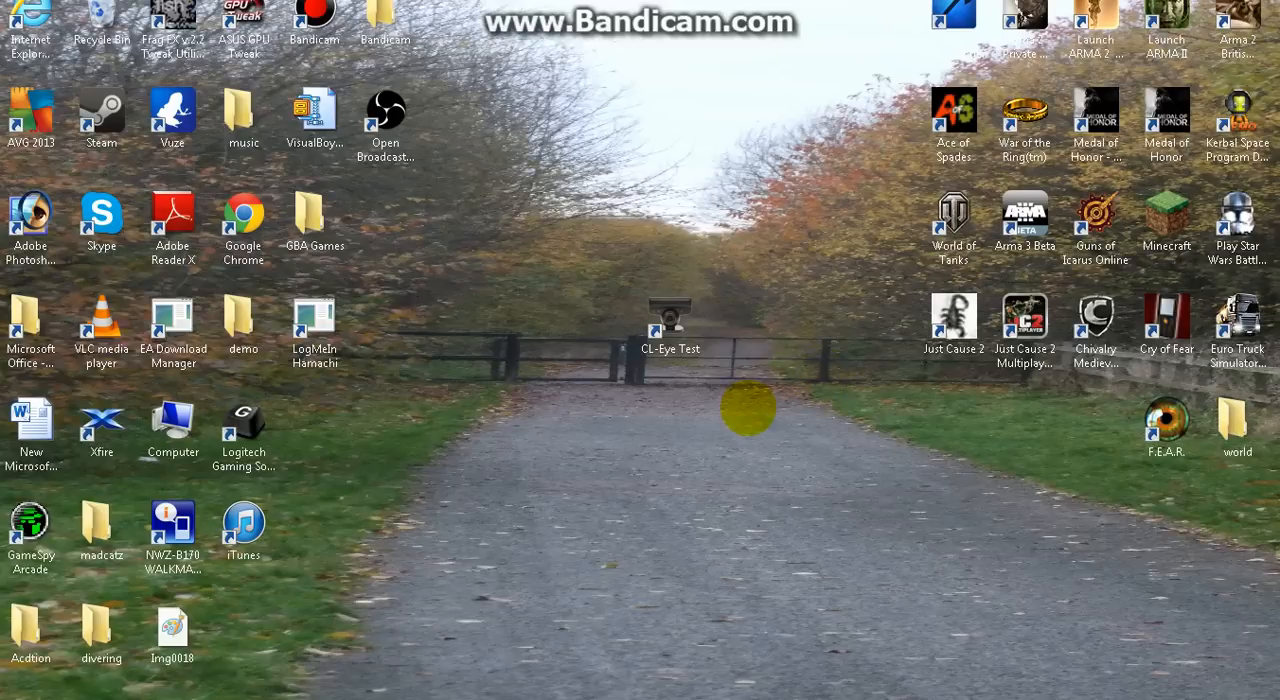
left_click(670, 322)
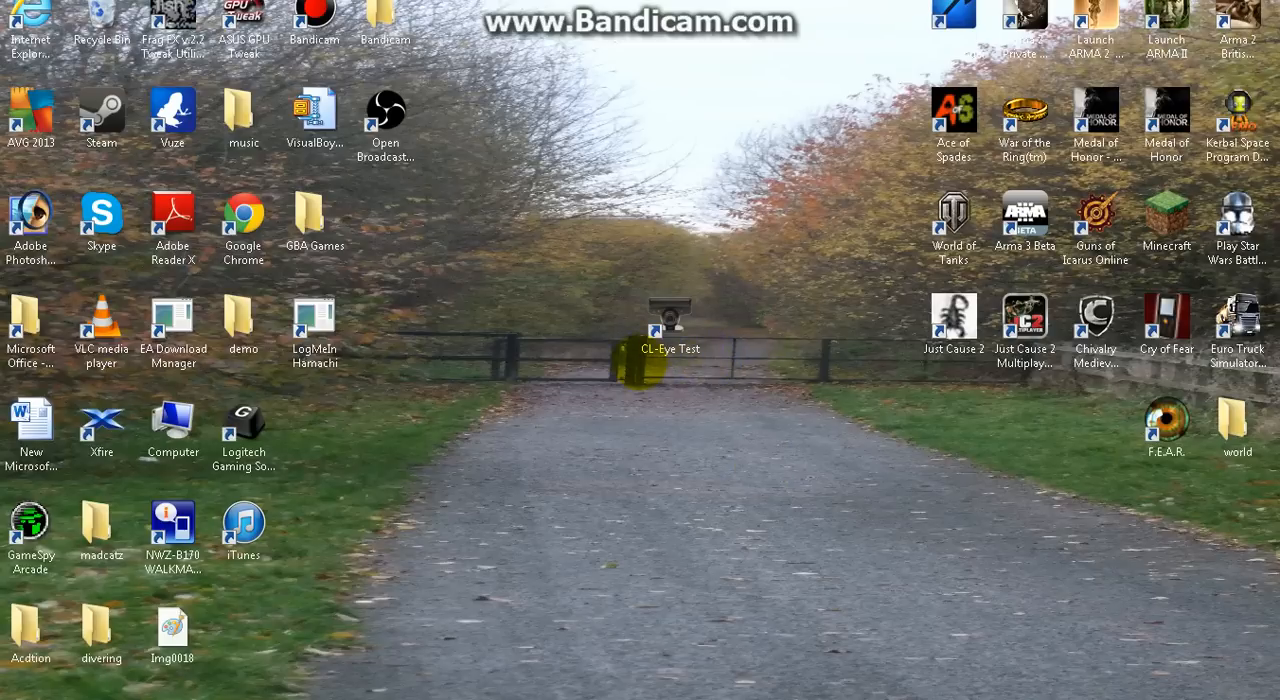
left_click(670, 325)
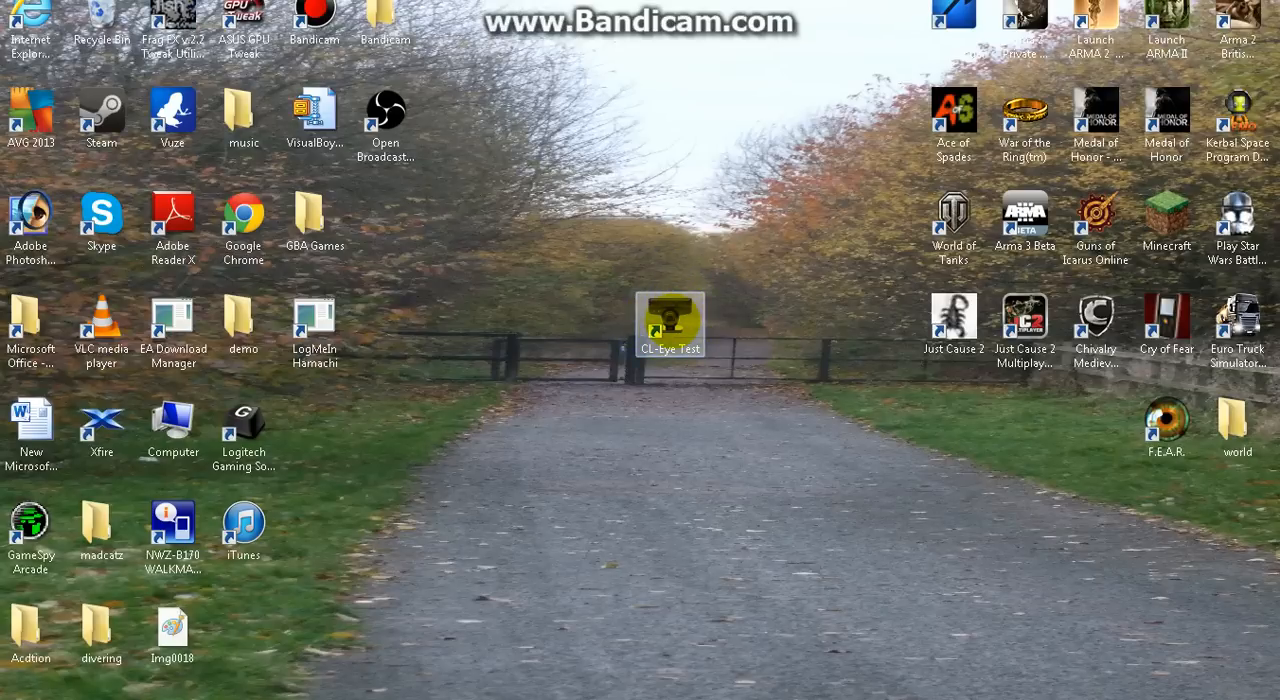
Step: Launch CL-Eye Test from the desktop so the live PS3Eye Camera feed appears
double_click(670, 322)
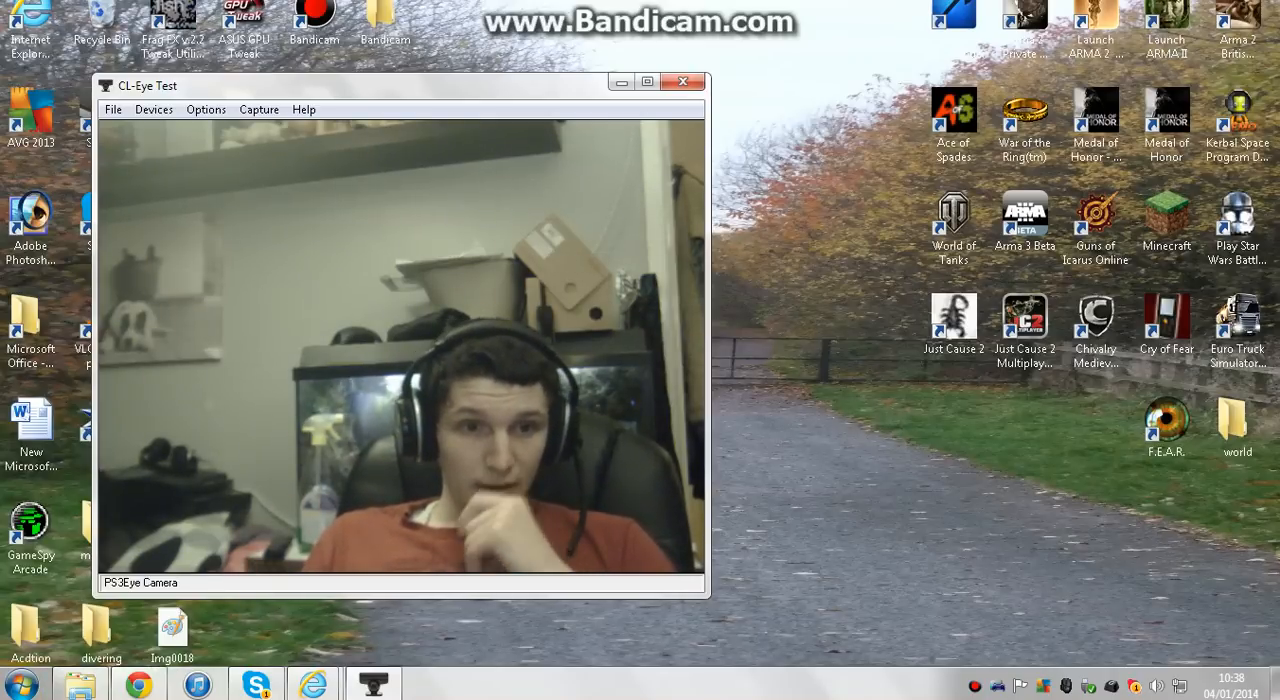
Step: Open the Computer drives view from the Start menu, then close it again
left_click(20, 686)
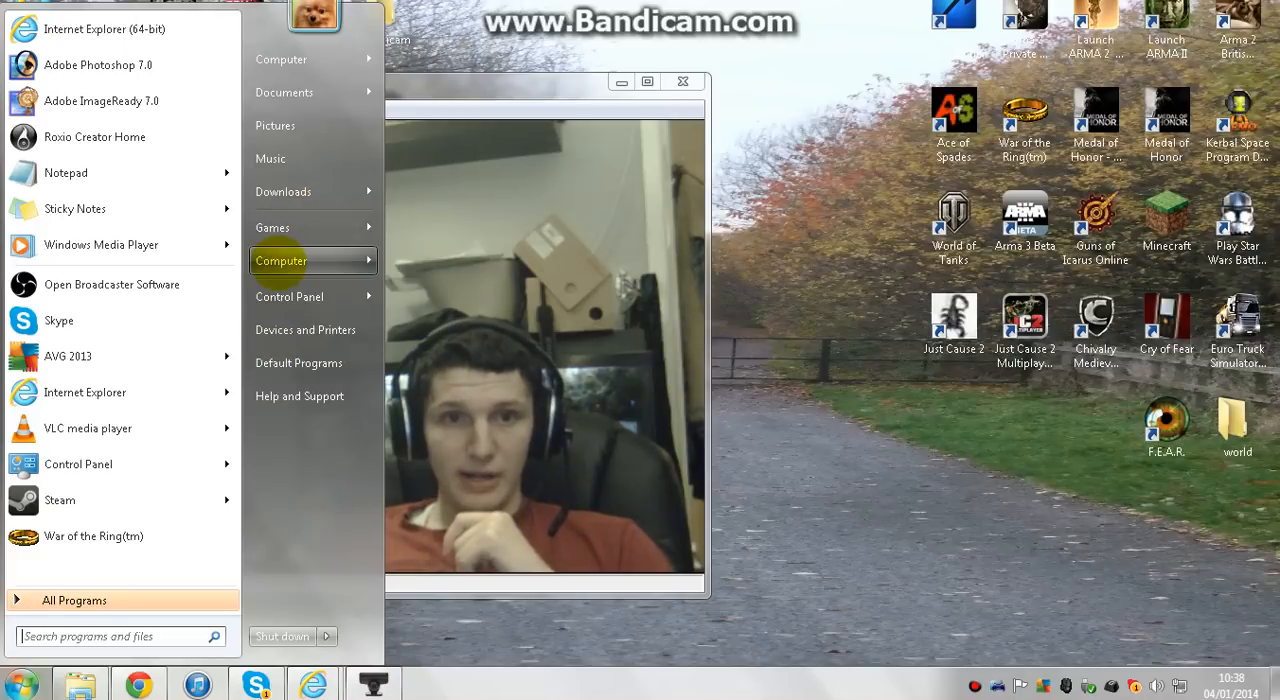
right_click(281, 261)
left_click(324, 276)
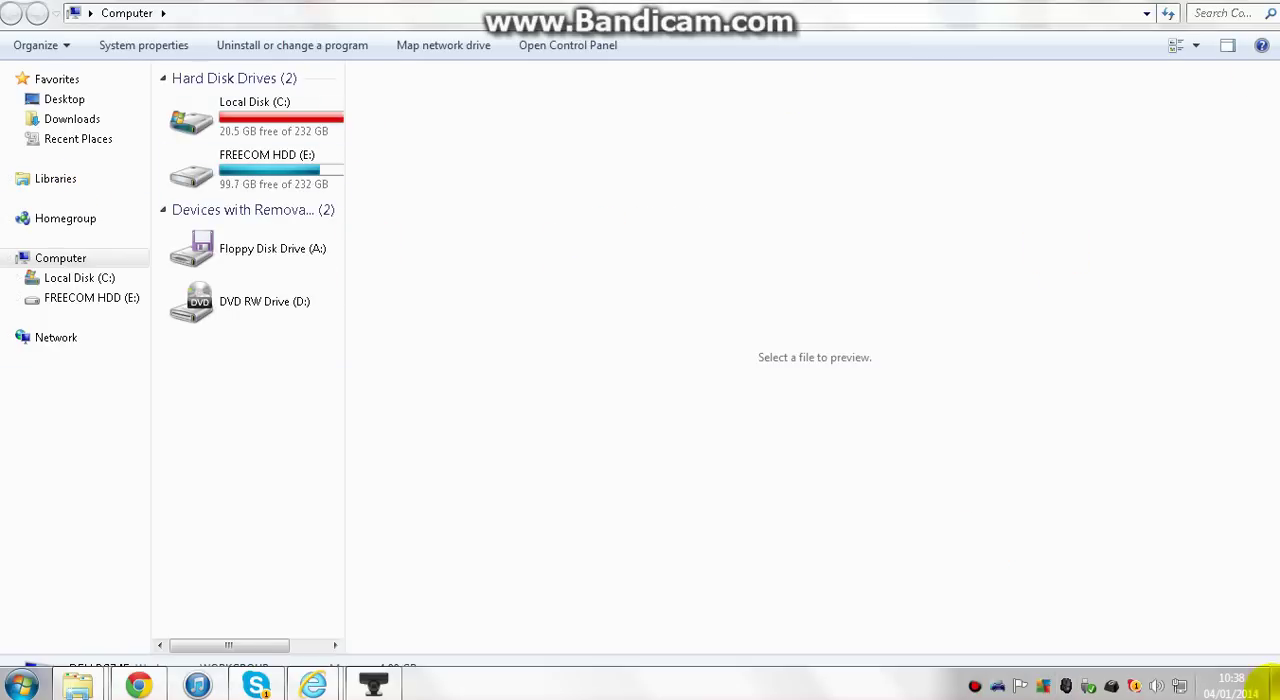
mouse_move(80, 685)
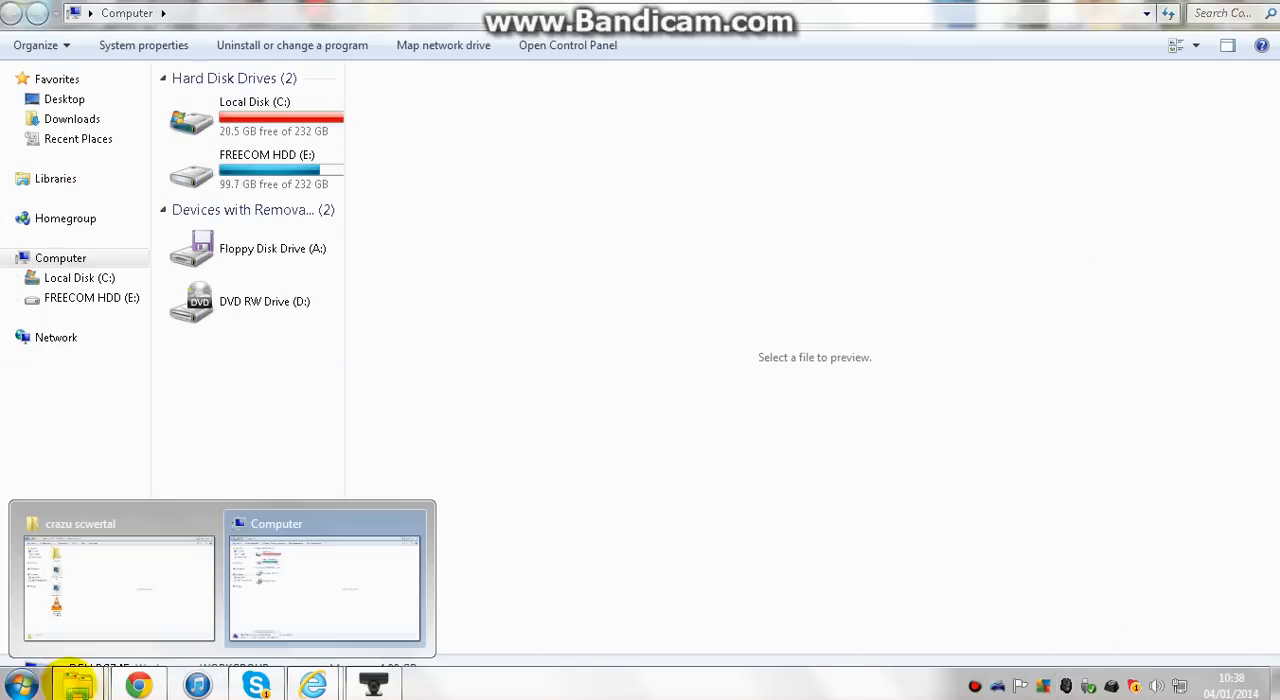
left_click(412, 524)
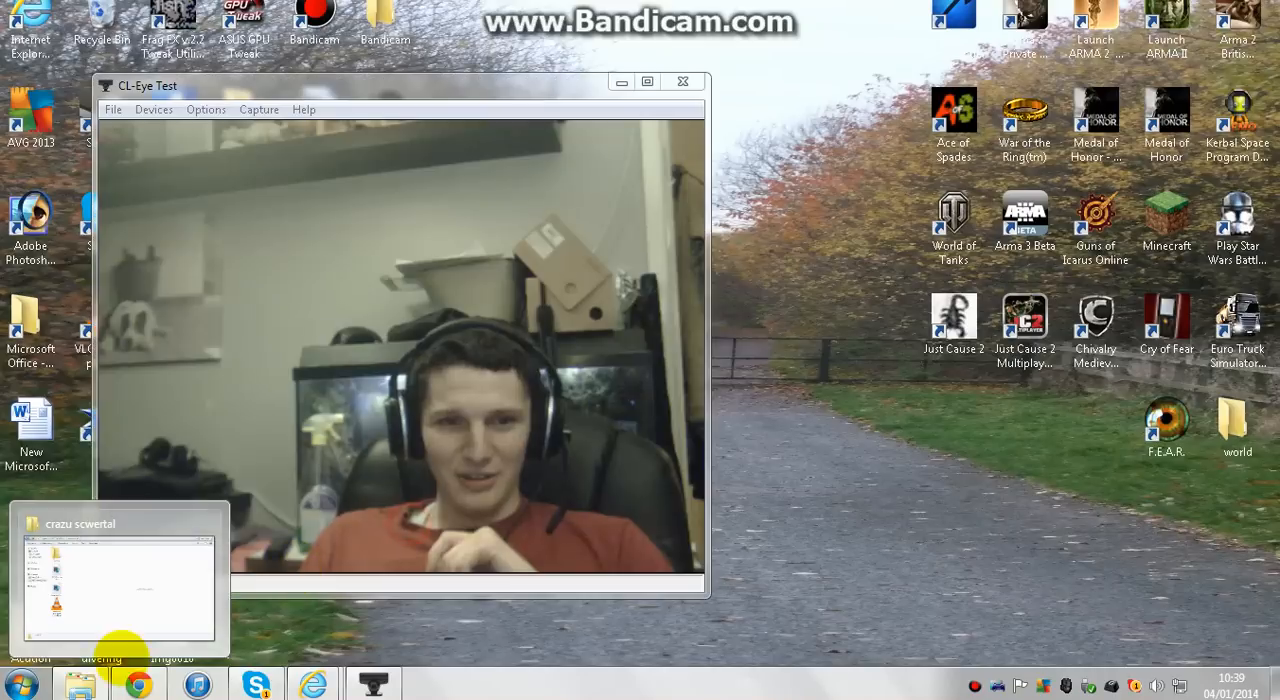
Step: Open Control Panel, go to Hardware and Sound, and show Devices and Printers (zero items)
left_click(20, 686)
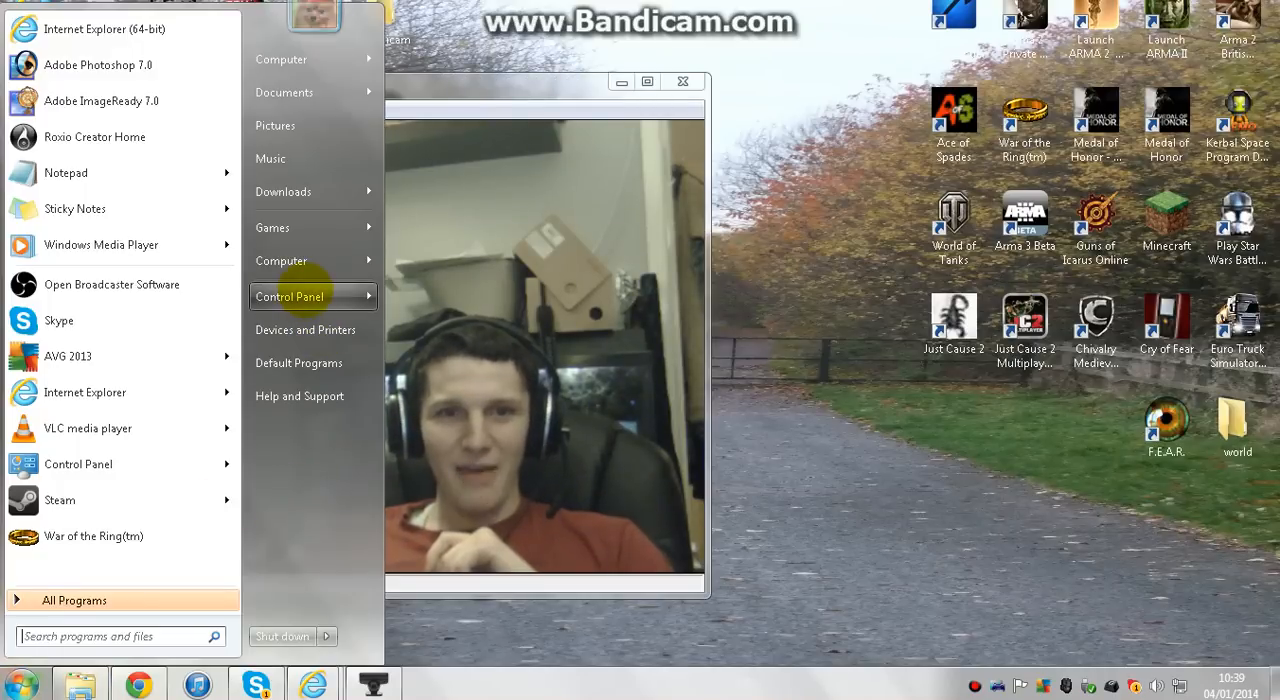
right_click(296, 296)
left_click(378, 303)
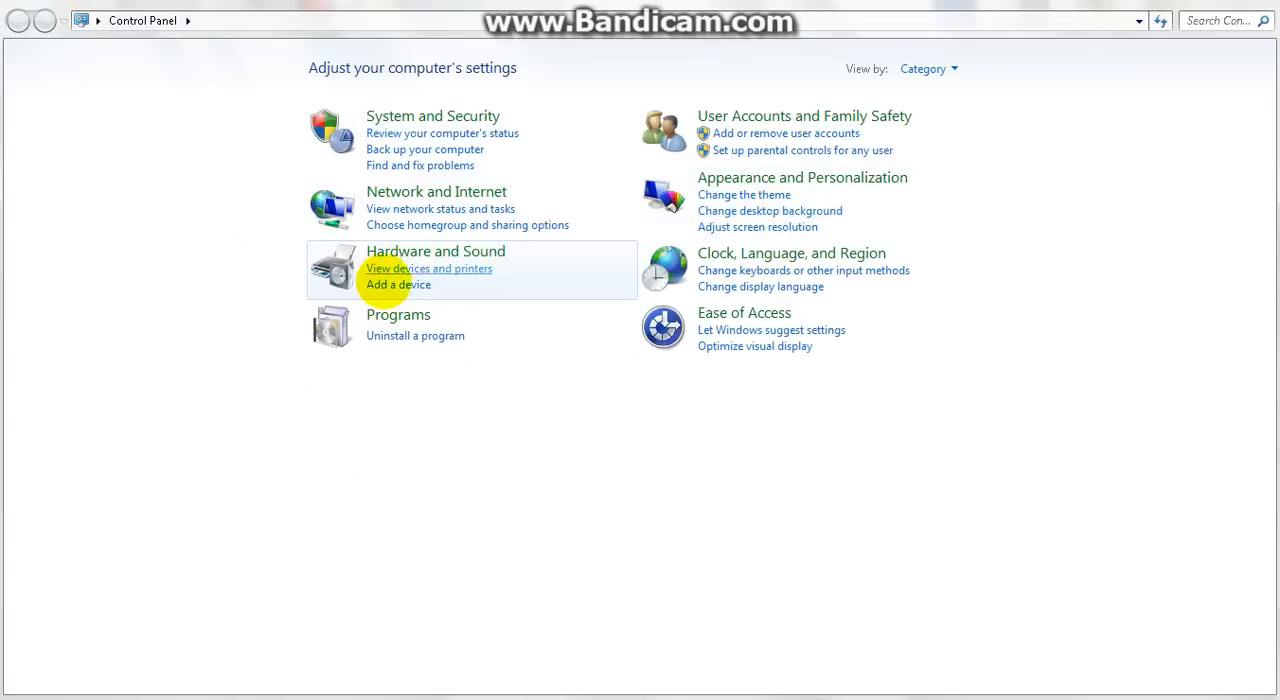
left_click(425, 251)
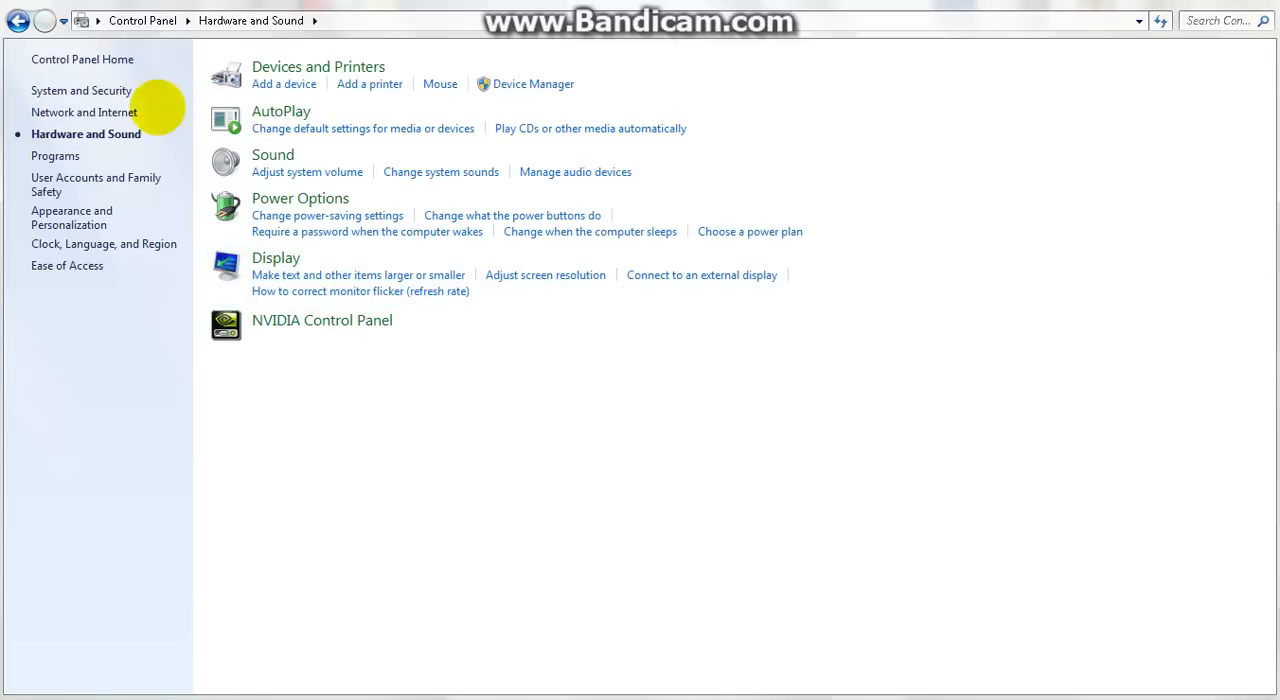
left_click(305, 67)
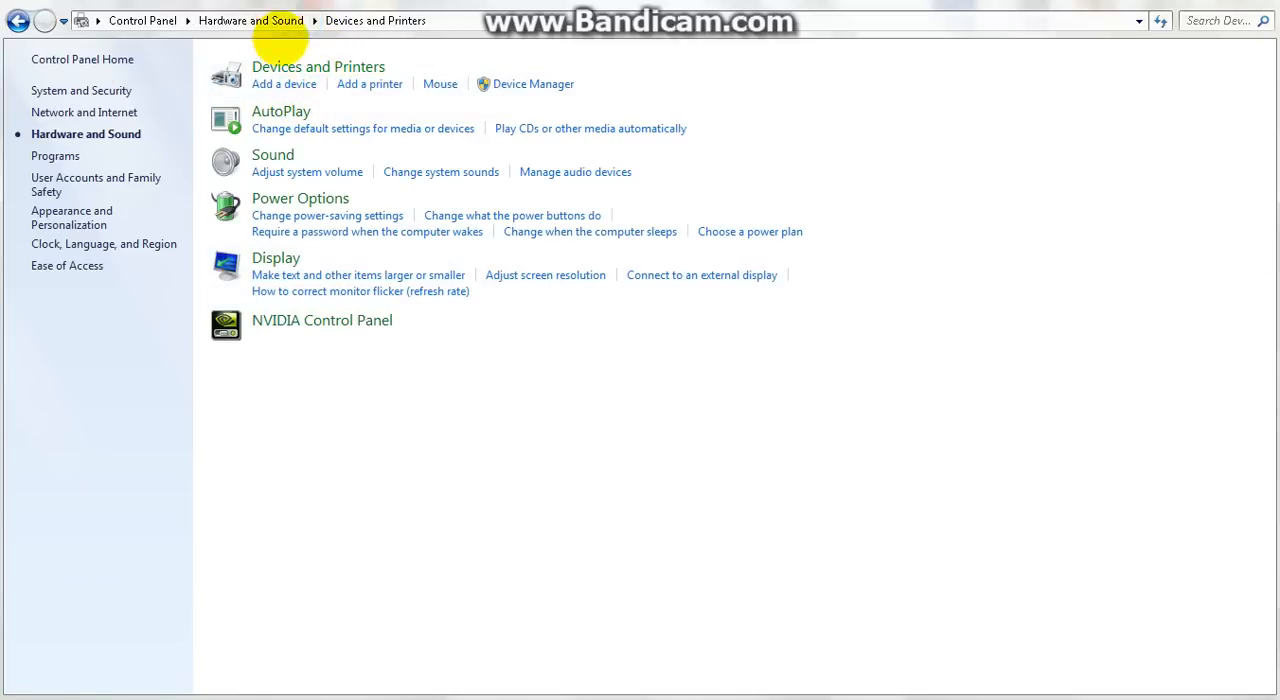
left_click(312, 66)
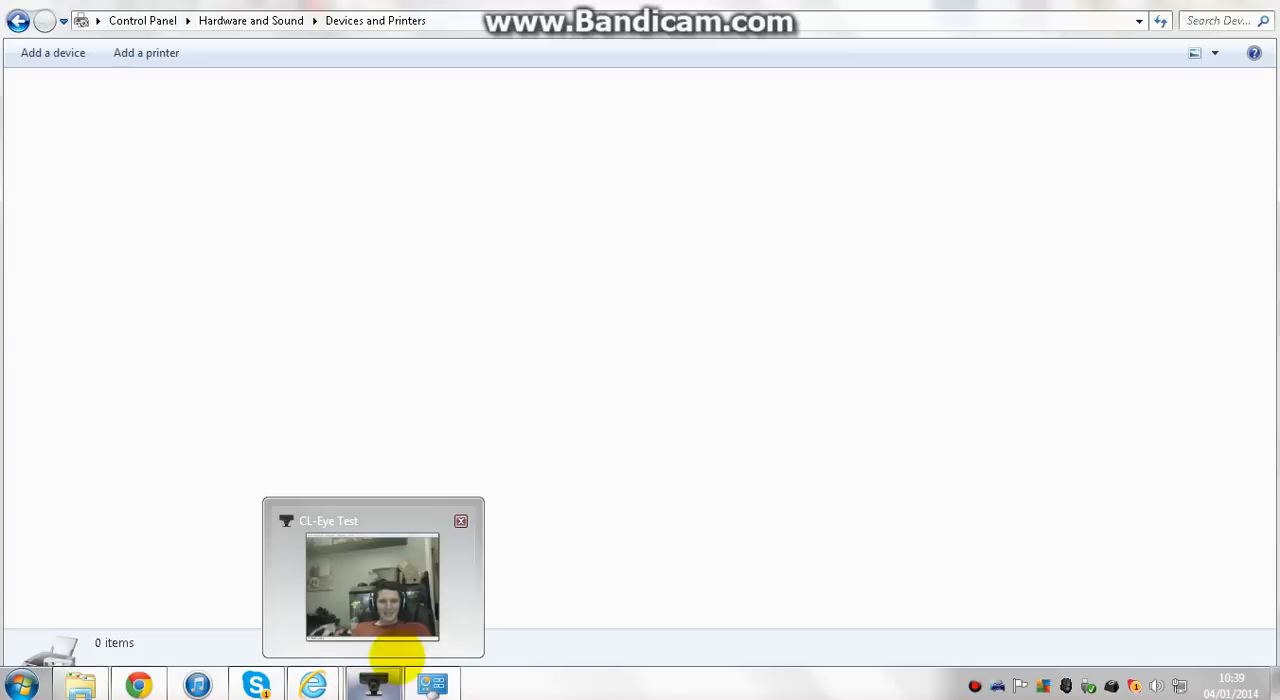
Step: Bring back the CL-Eye Test window and show the taskbar options for the Control Panel window
left_click(372, 686)
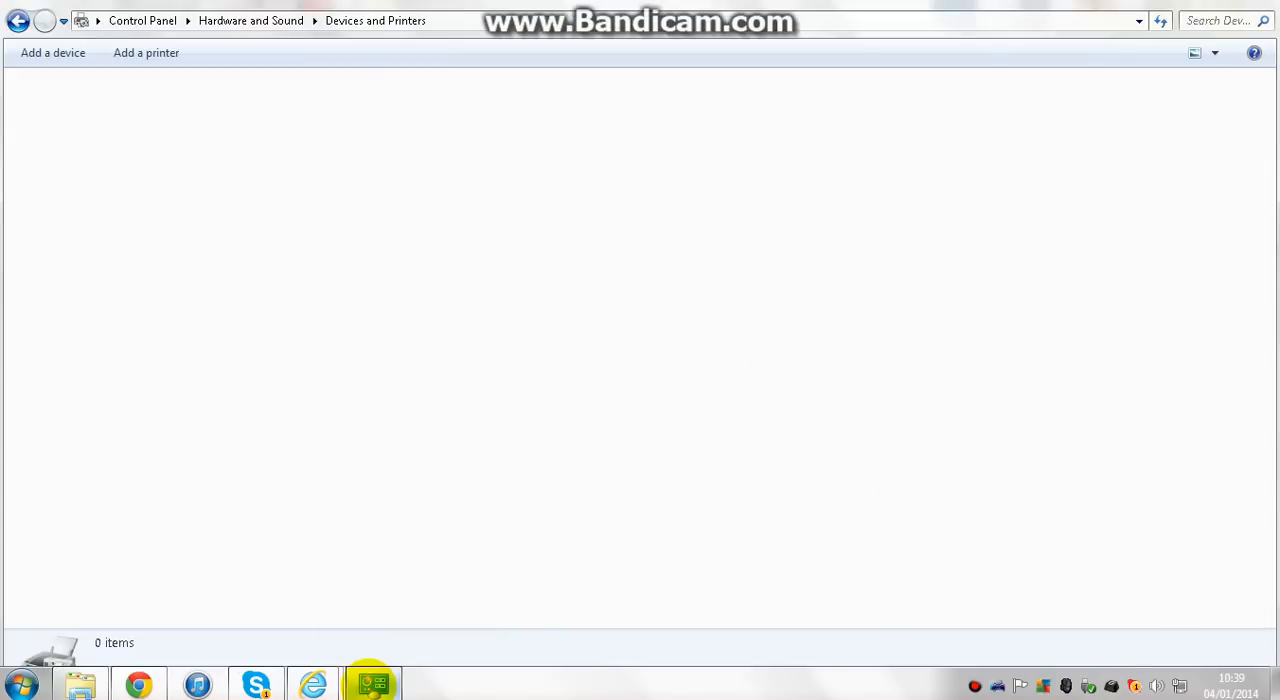
right_click(373, 684)
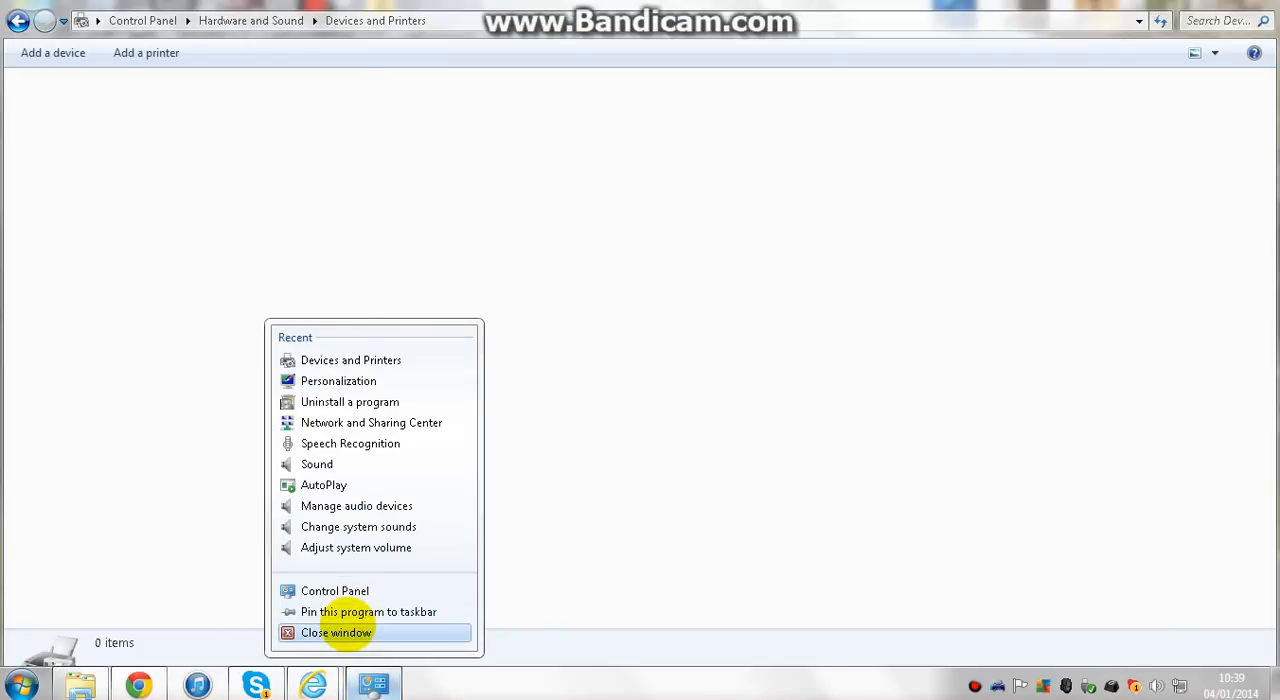
Step: Close Devices and Printers and relaunch CL-Eye Test with its live camera feed
left_click(336, 632)
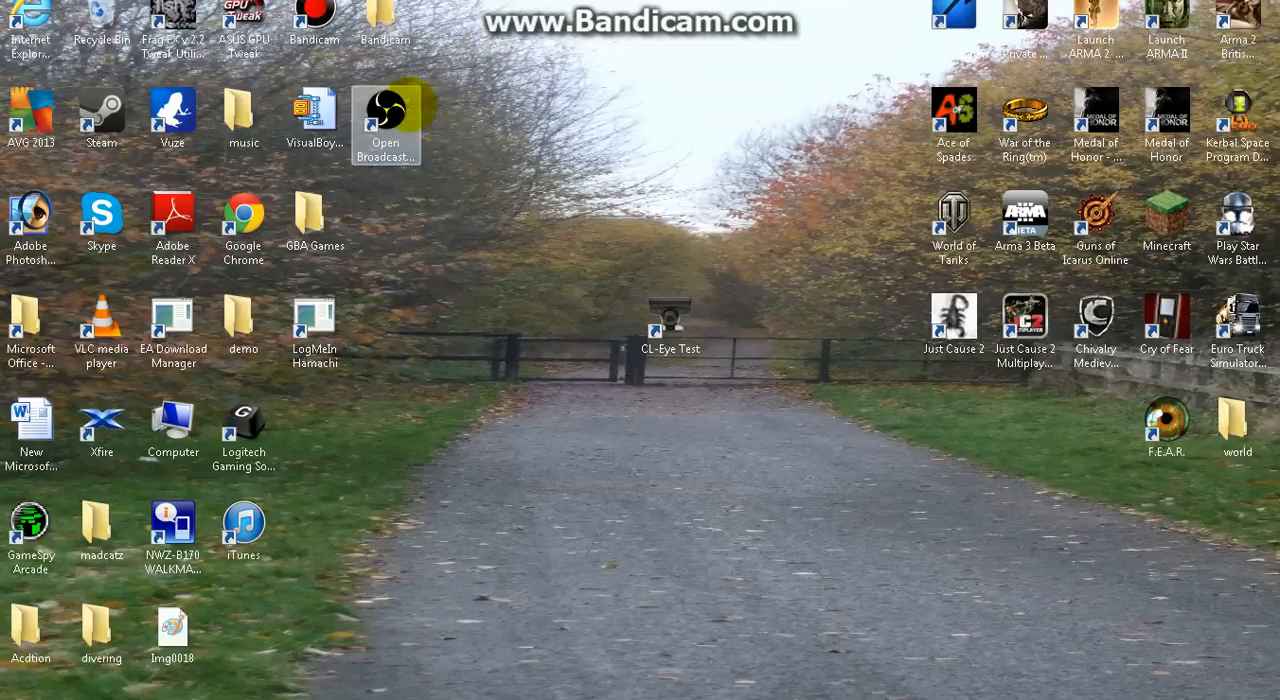
double_click(670, 325)
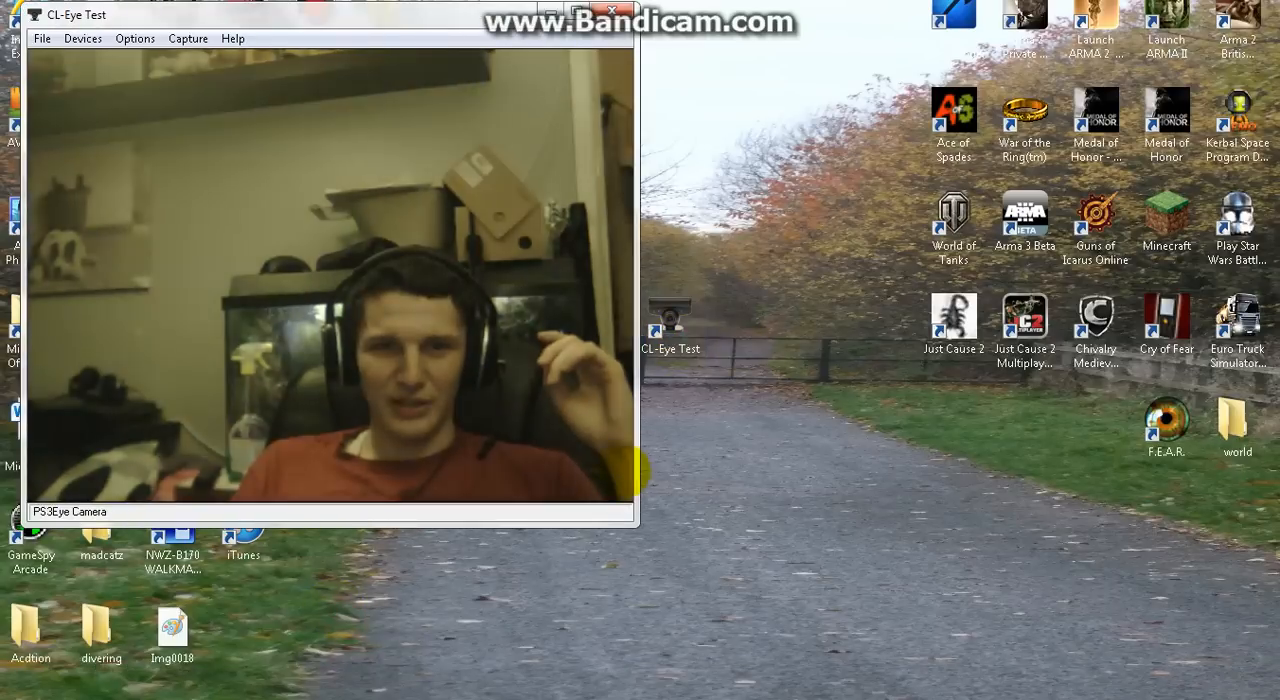
Step: Enlarge the CL-Eye Test preview window and move it toward the centre of the desktop
left_click_drag(632, 515, 962, 520)
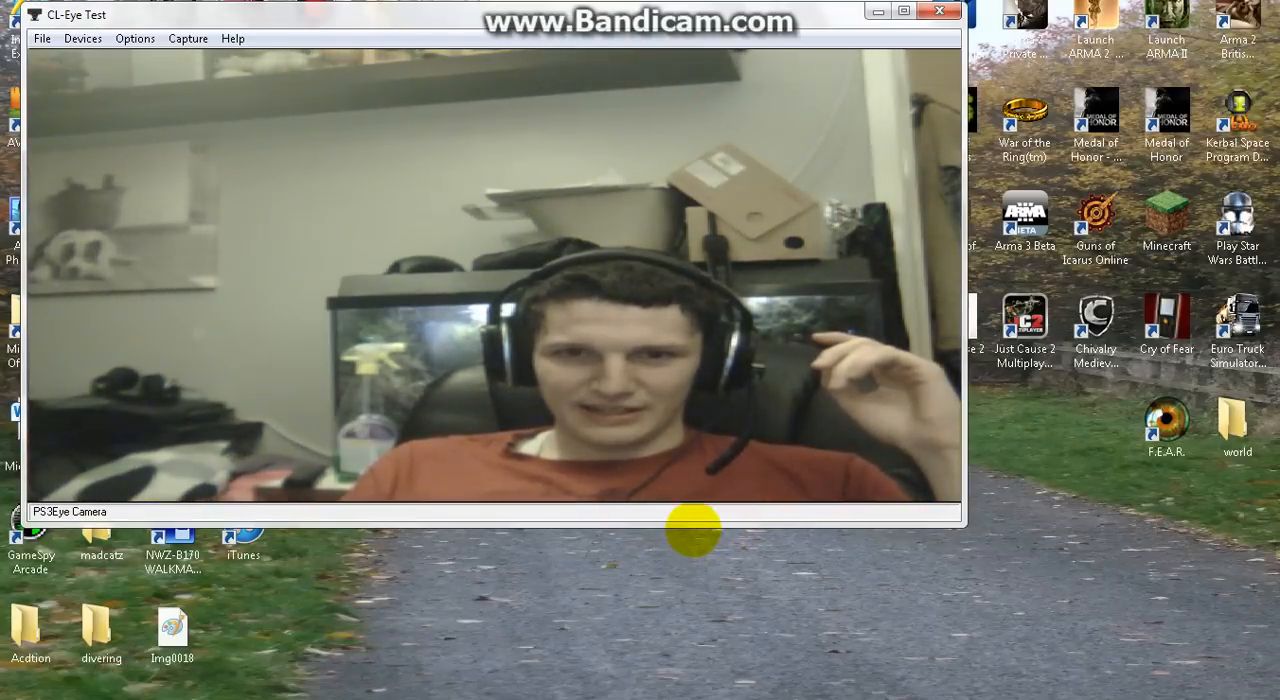
left_click_drag(697, 522, 697, 615)
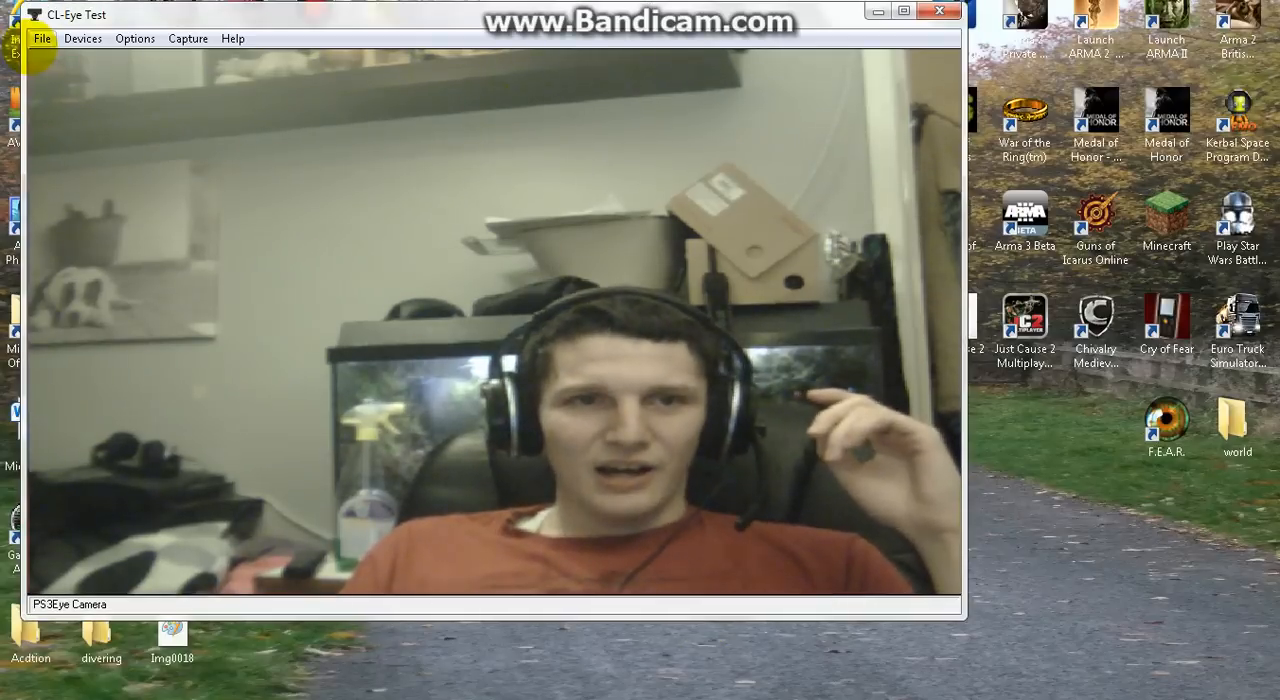
left_click_drag(262, 14, 437, 54)
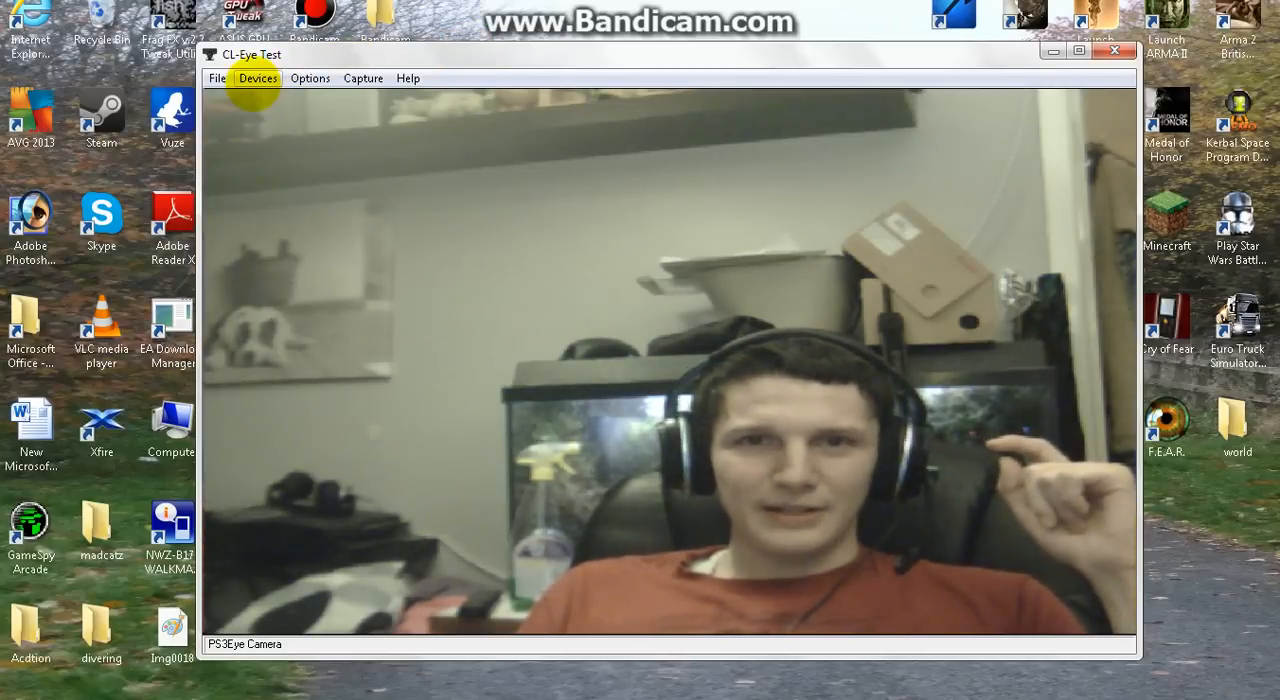
left_click(217, 78)
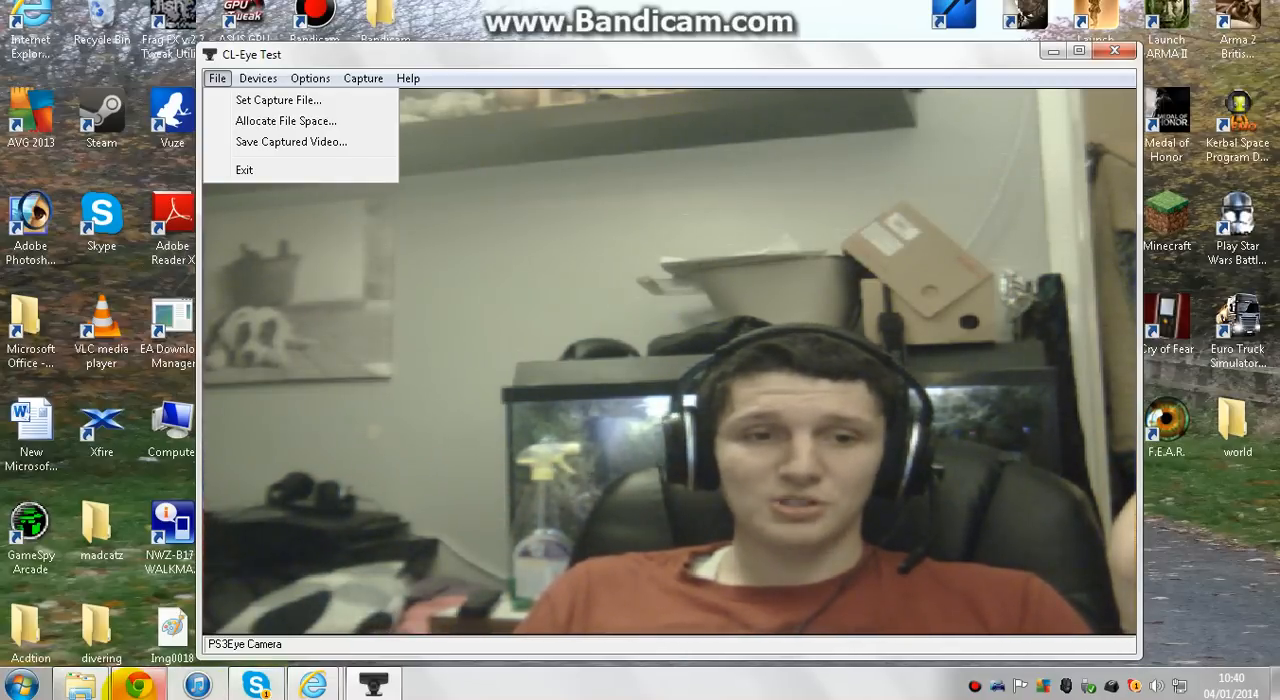
Step: Switch to the YouTube page and play the UnderwaterBeats - Formless! video
left_click(138, 686)
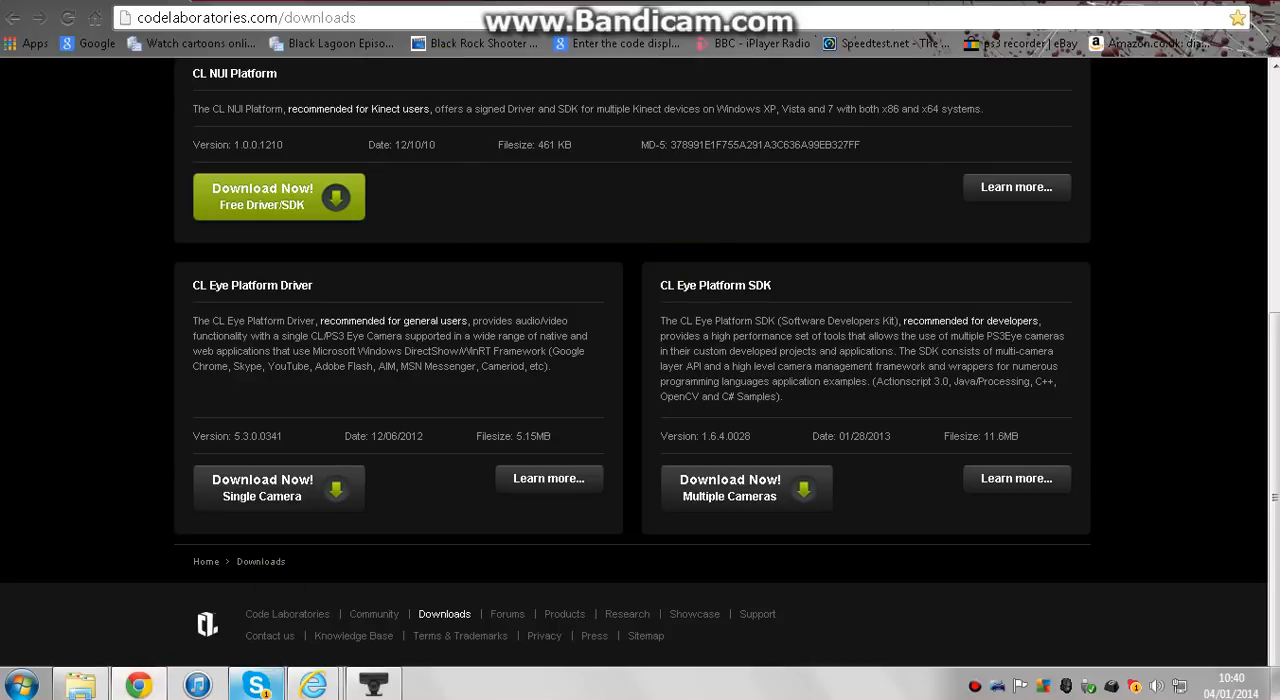
left_click(320, 686)
left_click(200, 560)
mouse_move(880, 443)
left_click(993, 425)
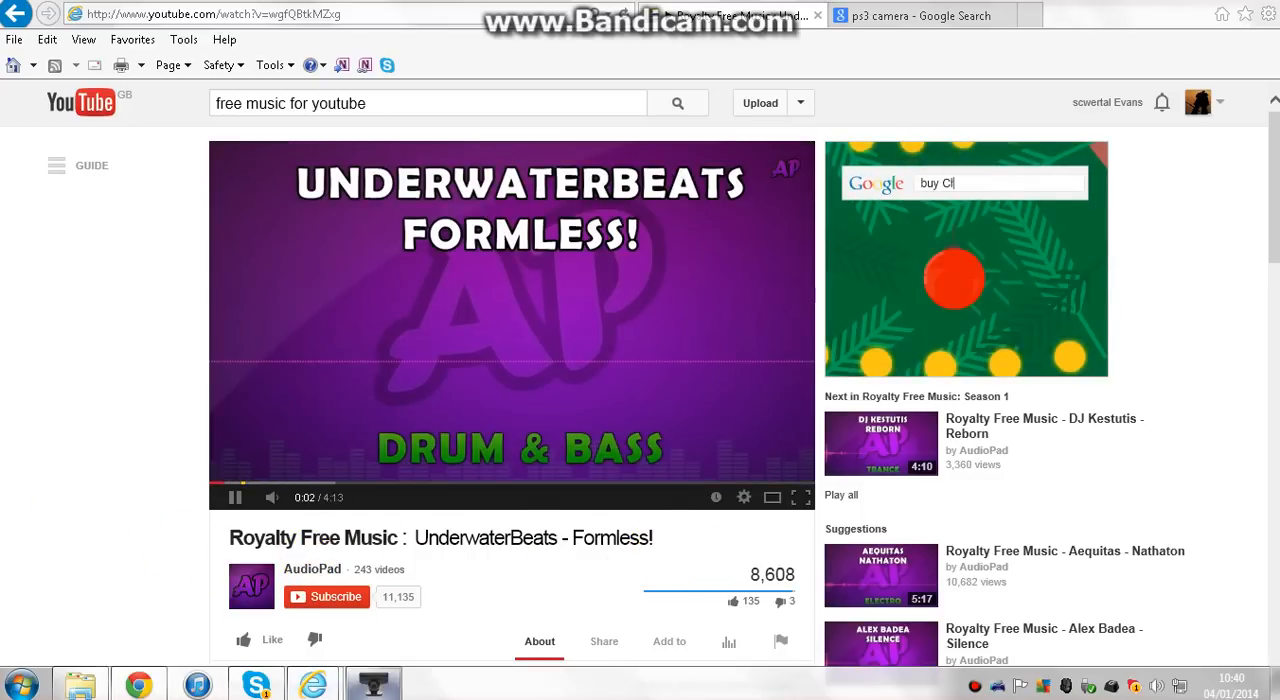
Step: Bring the CL-Eye Test webcam preview back in front of the YouTube video
left_click(372, 685)
left_click(372, 685)
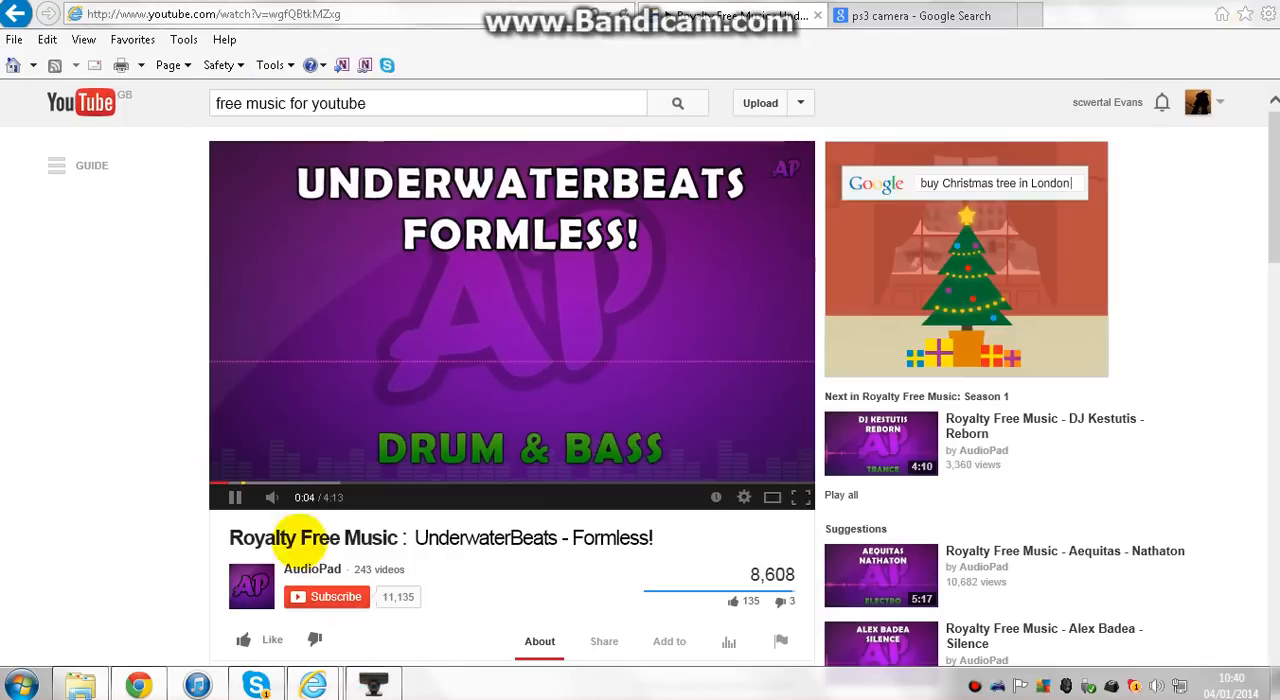
left_click(372, 685)
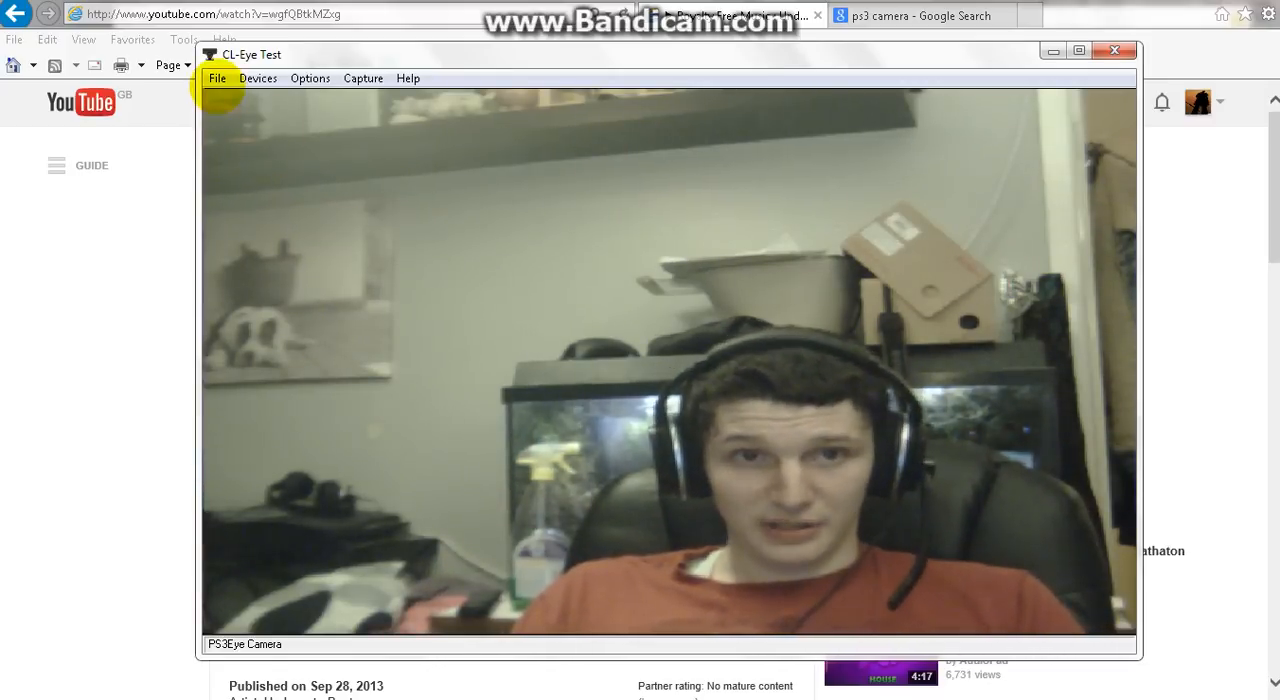
Step: Show CL-Eye Test's File menu on the way to the capture device list
left_click(217, 78)
mouse_move(258, 78)
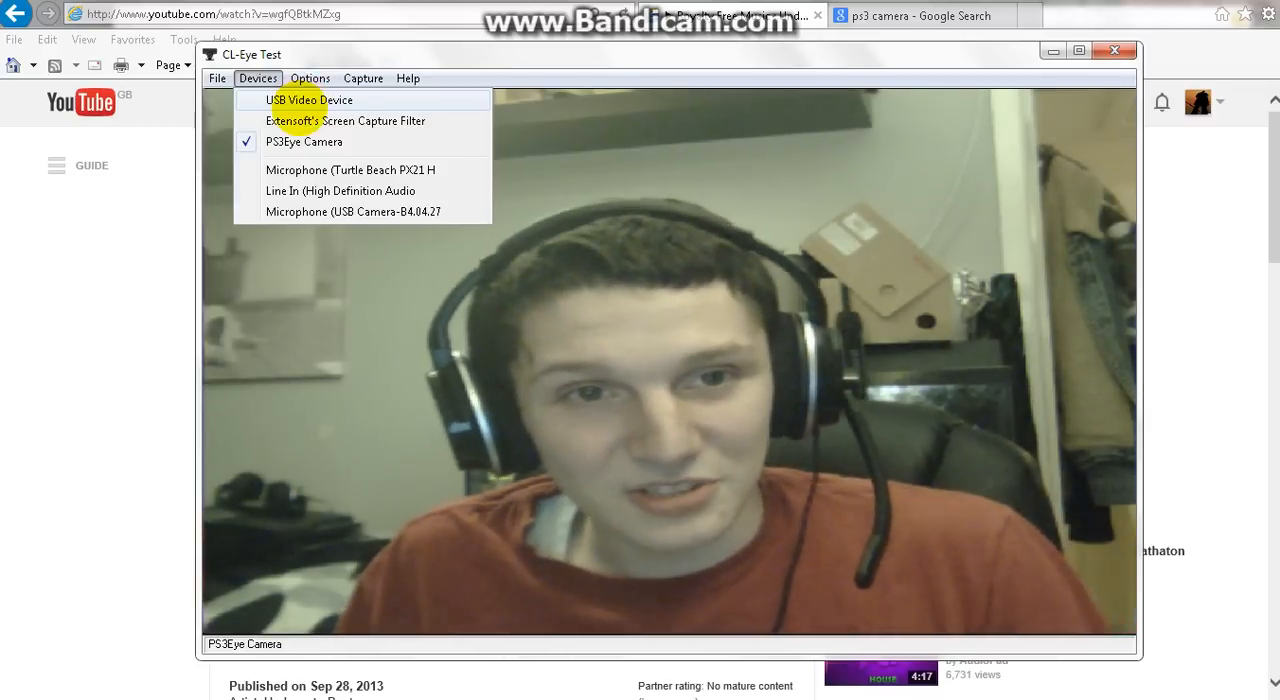
Step: Switch the preview source to USB Video Device so the feed restarts in a smaller window
left_click(309, 100)
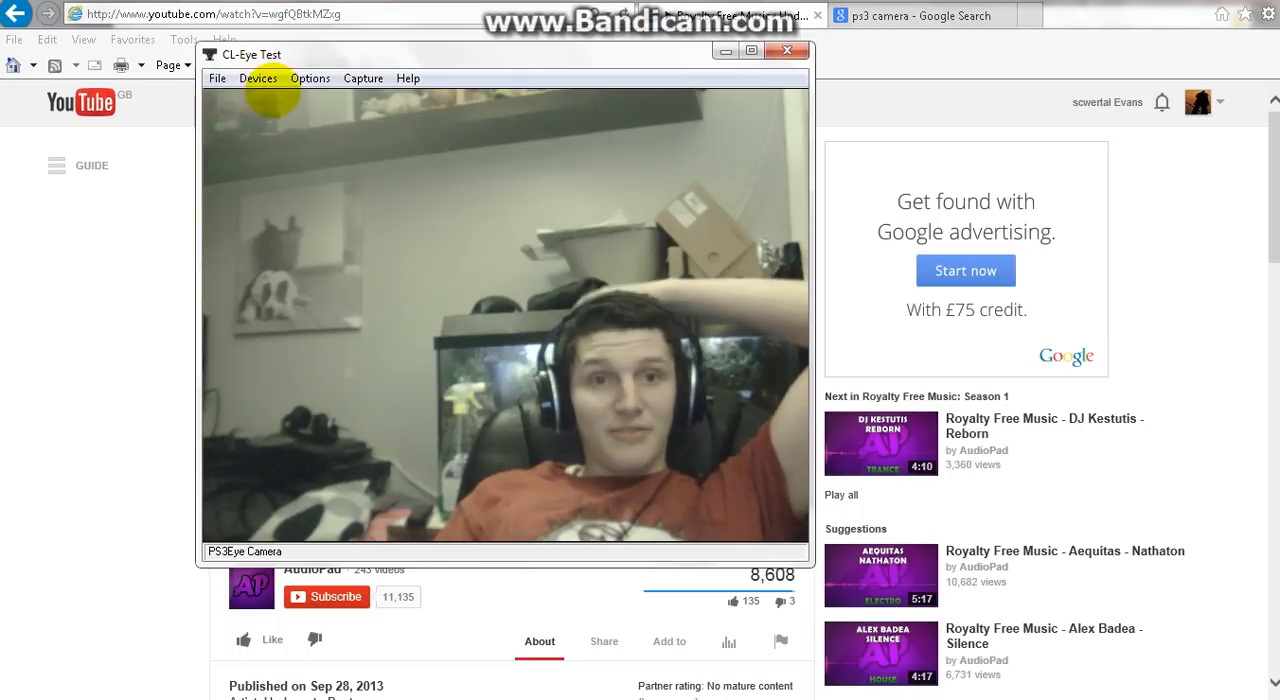
left_click(310, 78)
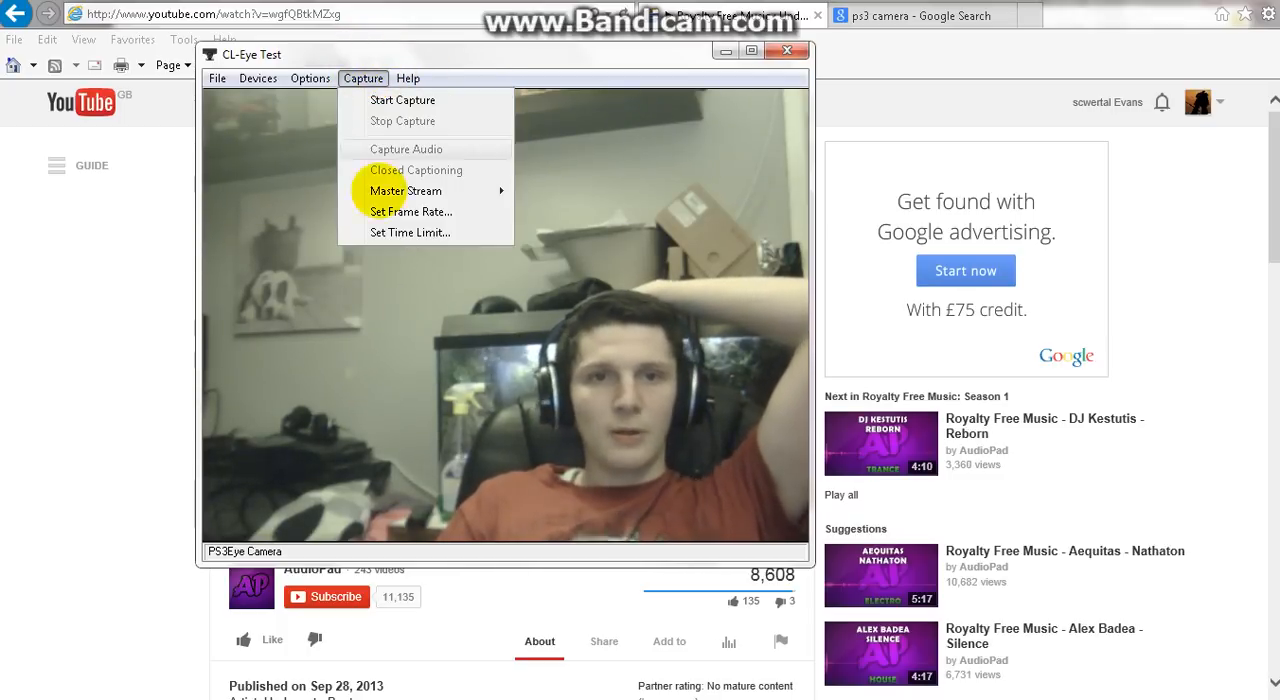
mouse_move(363, 78)
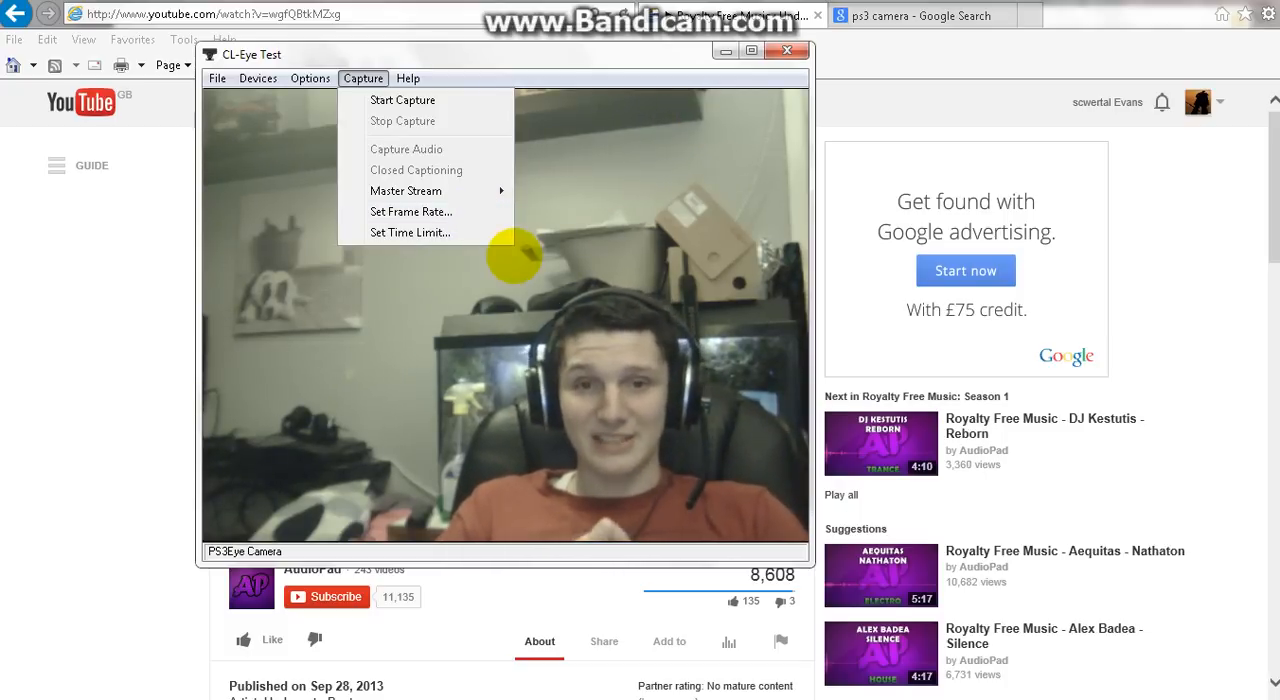
left_click(270, 386)
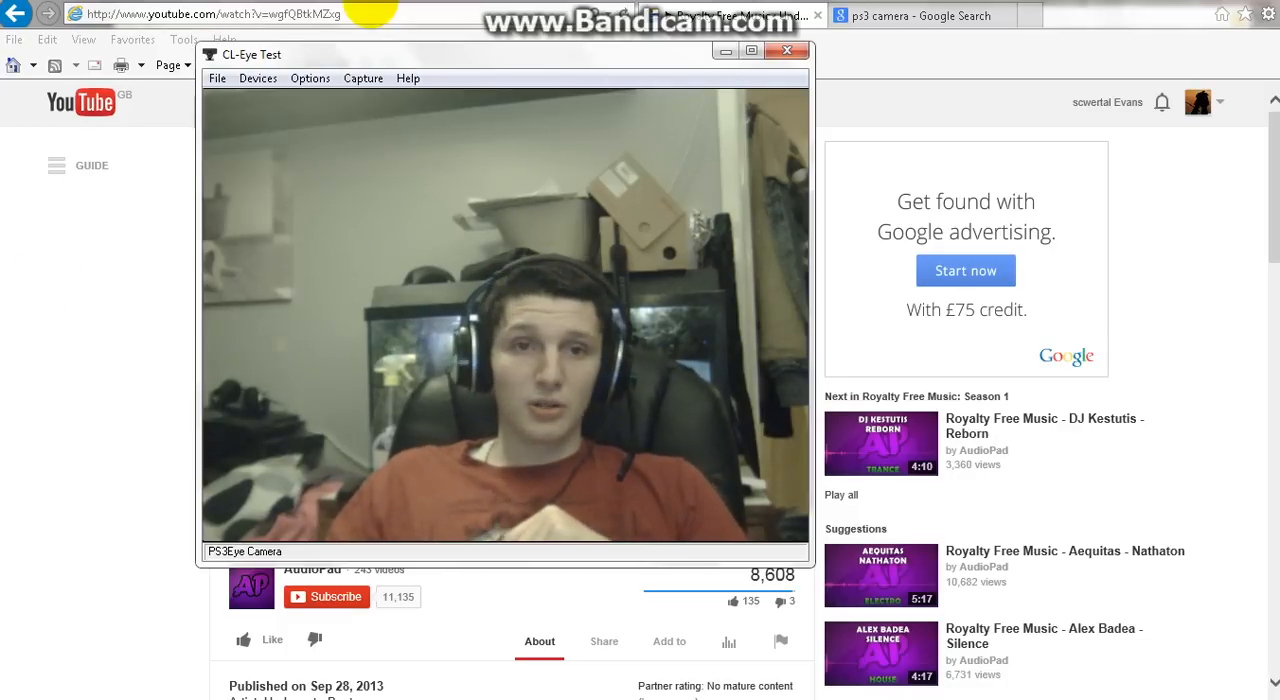
Step: Try USB Video Device and Extensoft's Screen Capture Filter as sources, dismissing the capture filter error
left_click(310, 78)
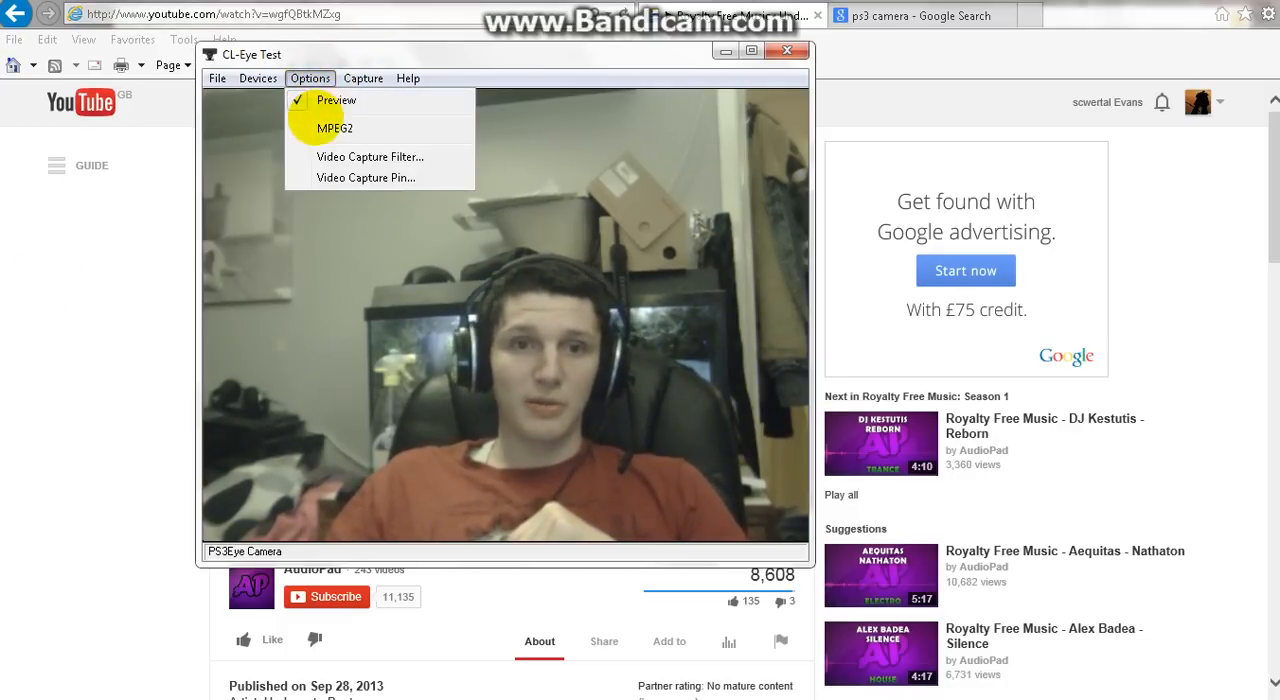
mouse_move(258, 78)
left_click(275, 96)
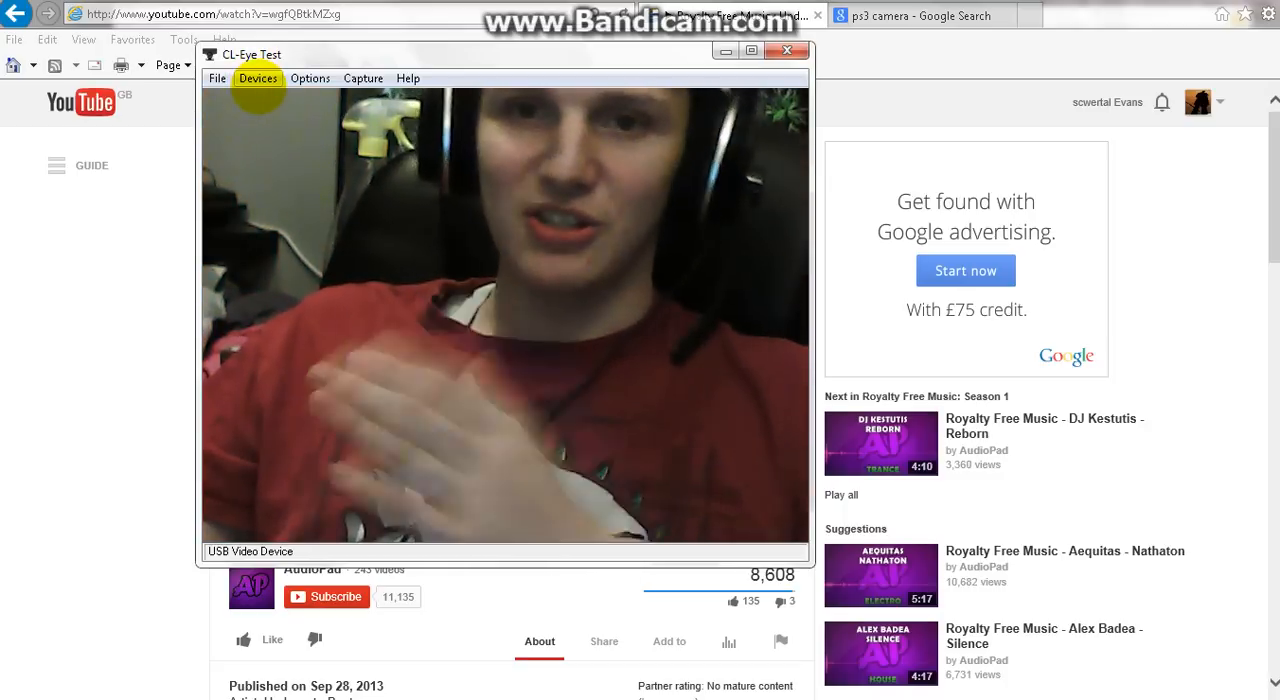
left_click(258, 78)
left_click(290, 118)
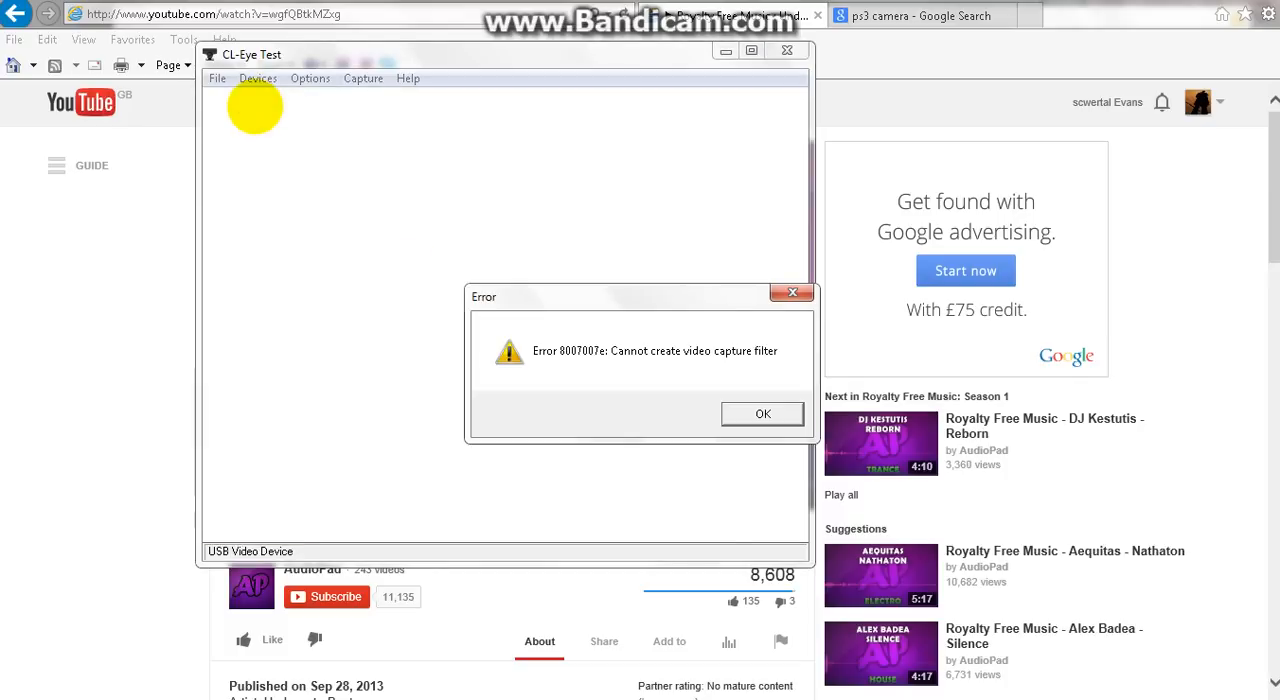
left_click(763, 414)
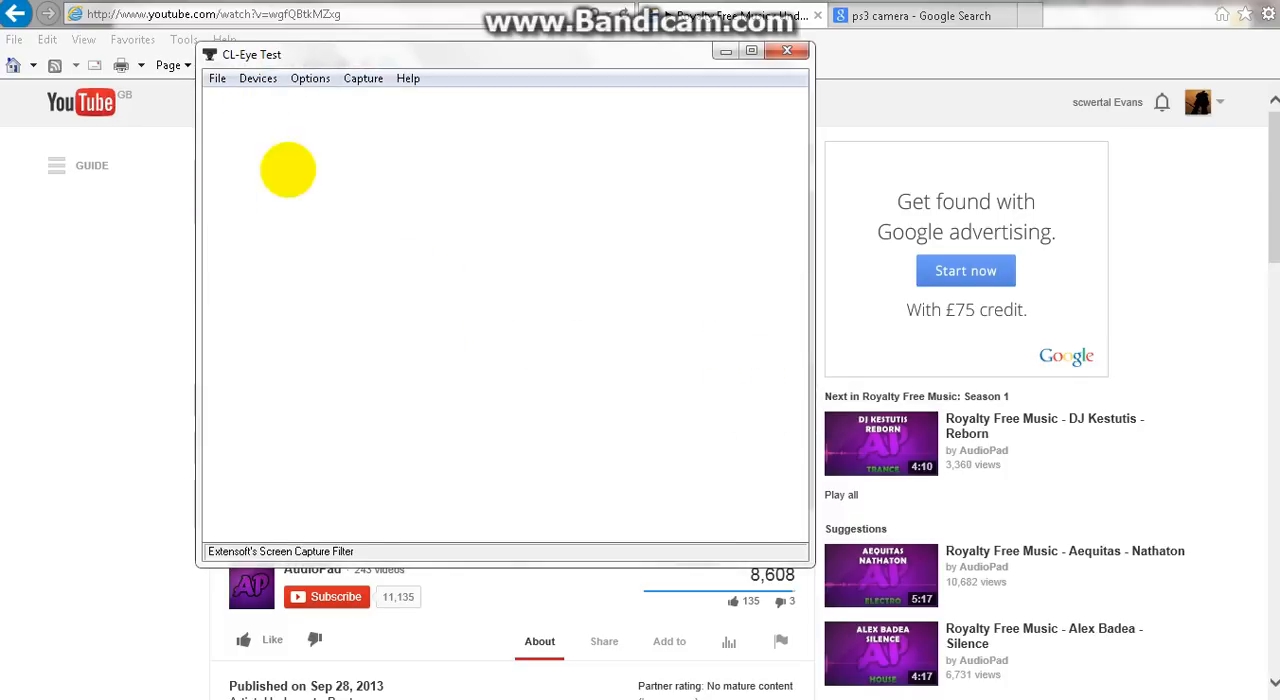
Step: Switch the preview back to the PS3Eye Camera so its live feed shows again
left_click(258, 78)
left_click(287, 142)
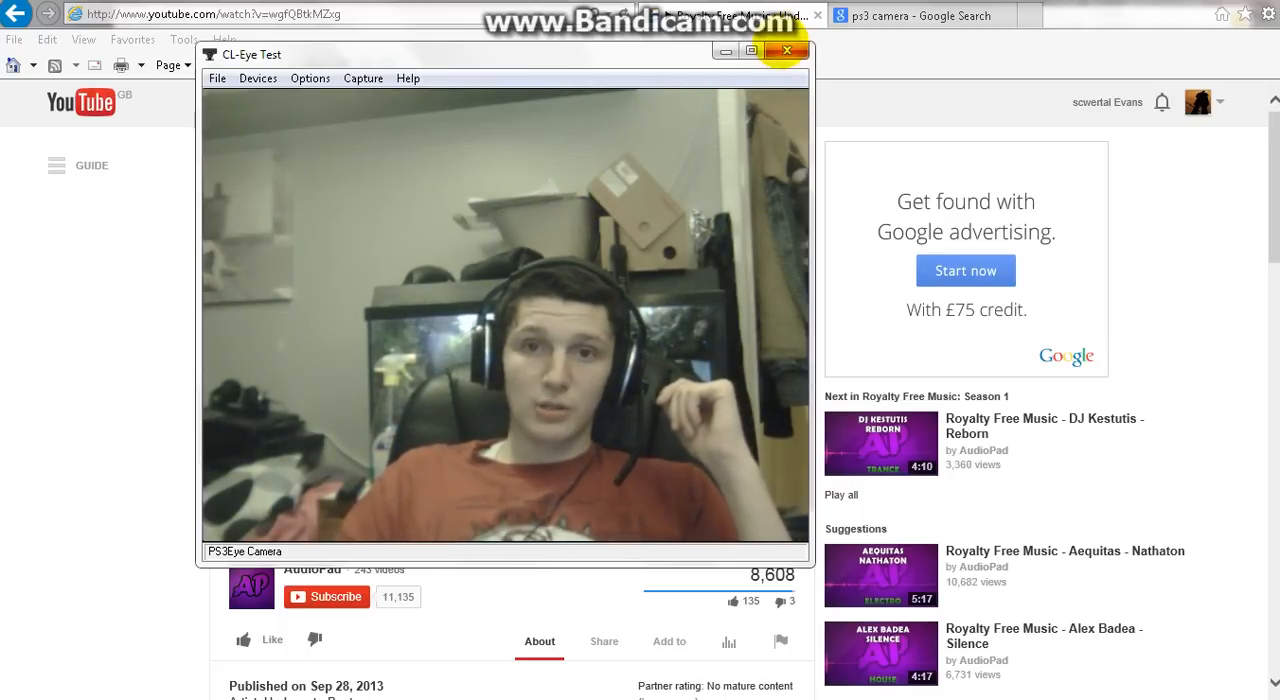
Step: Close the CL-Eye Test window and switch to the ps3 camera image results tab
left_click(786, 51)
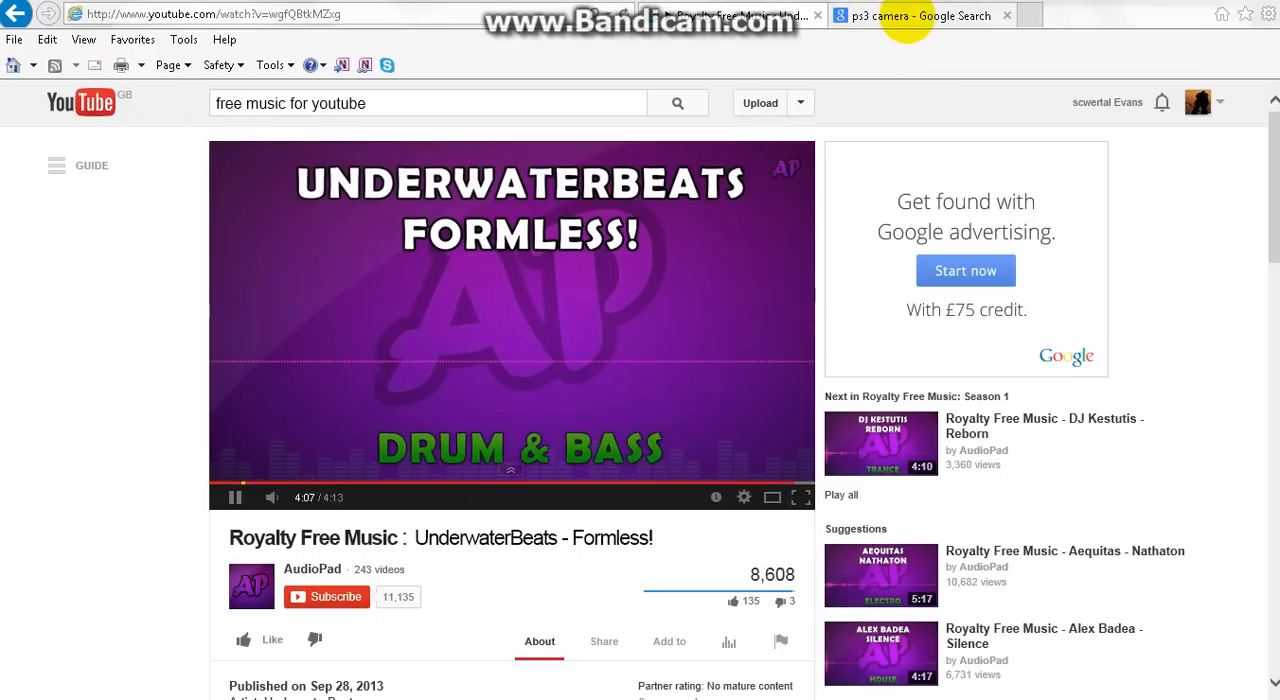
left_click(914, 15)
scroll(620, 190, "up", 5)
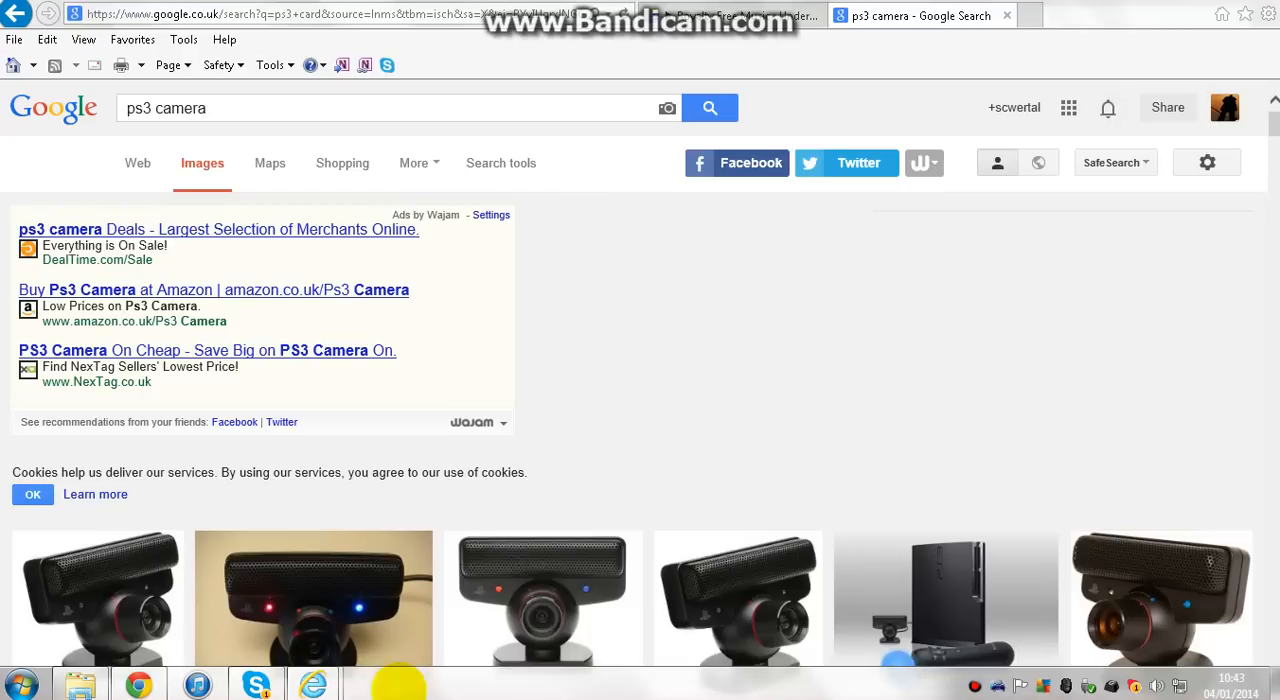
mouse_move(315, 685)
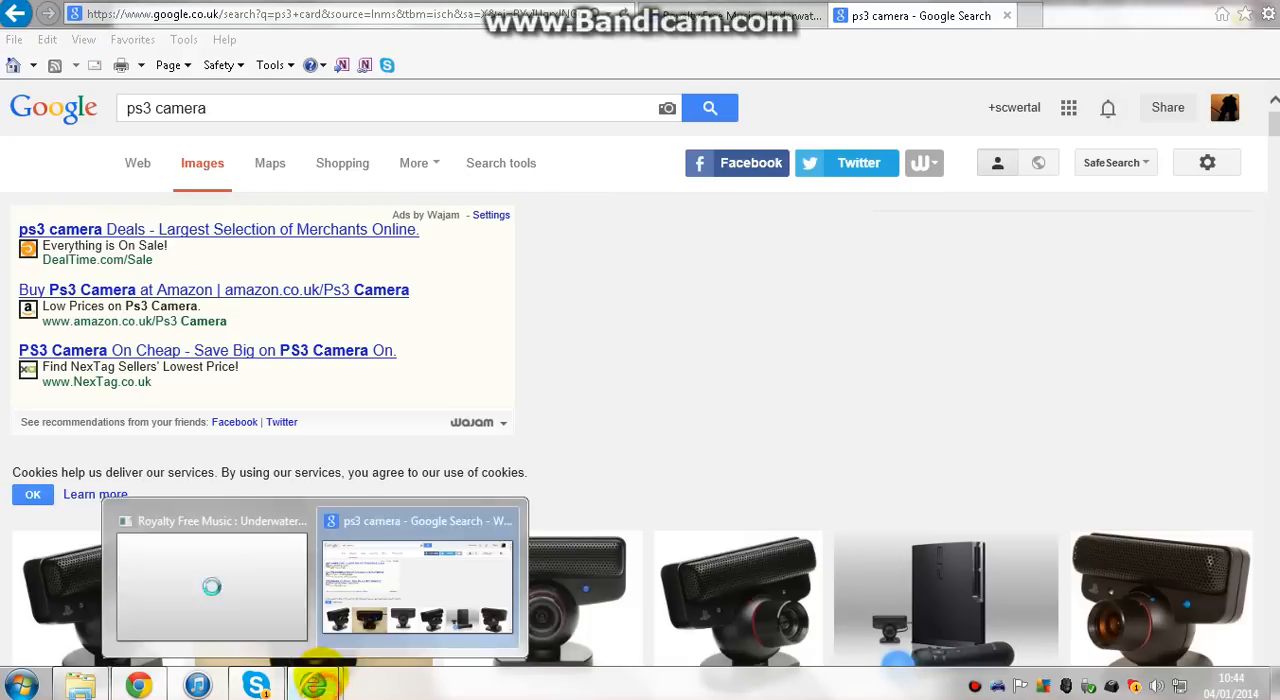
Step: Close the ps3 camera results, return to the Code Laboratories downloads page and select its full address
left_click(505, 537)
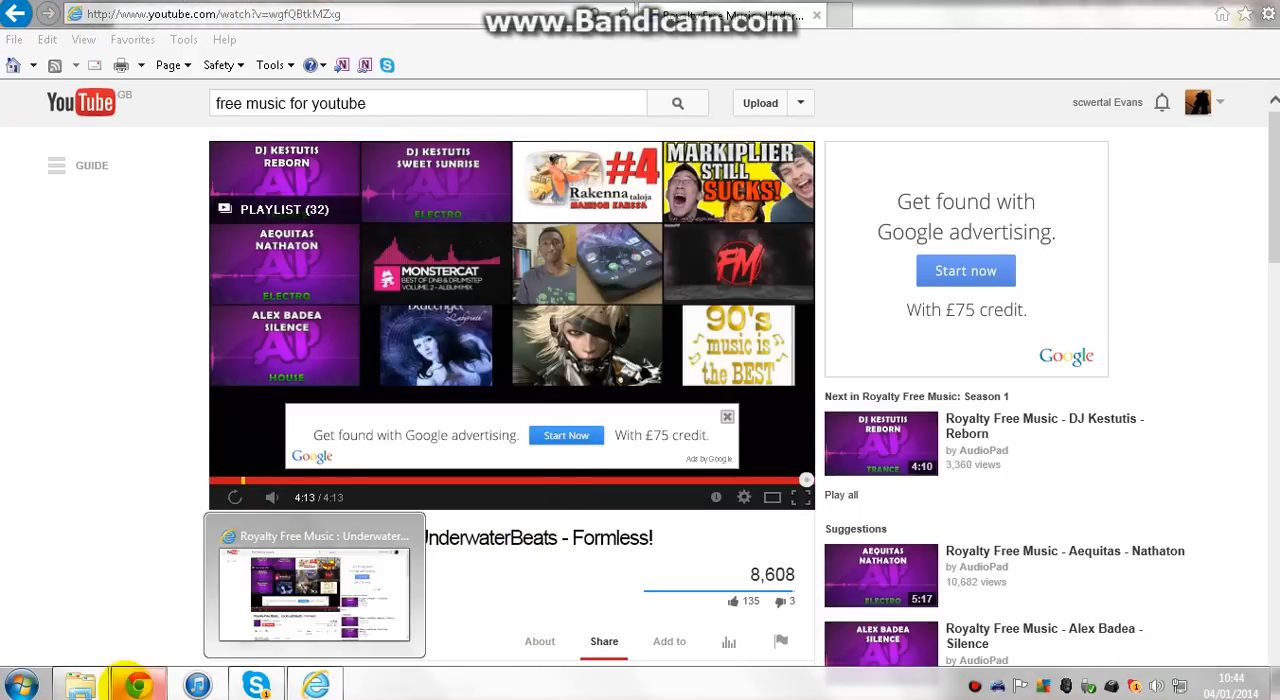
left_click(138, 686)
scroll(551, 290, "up", 5)
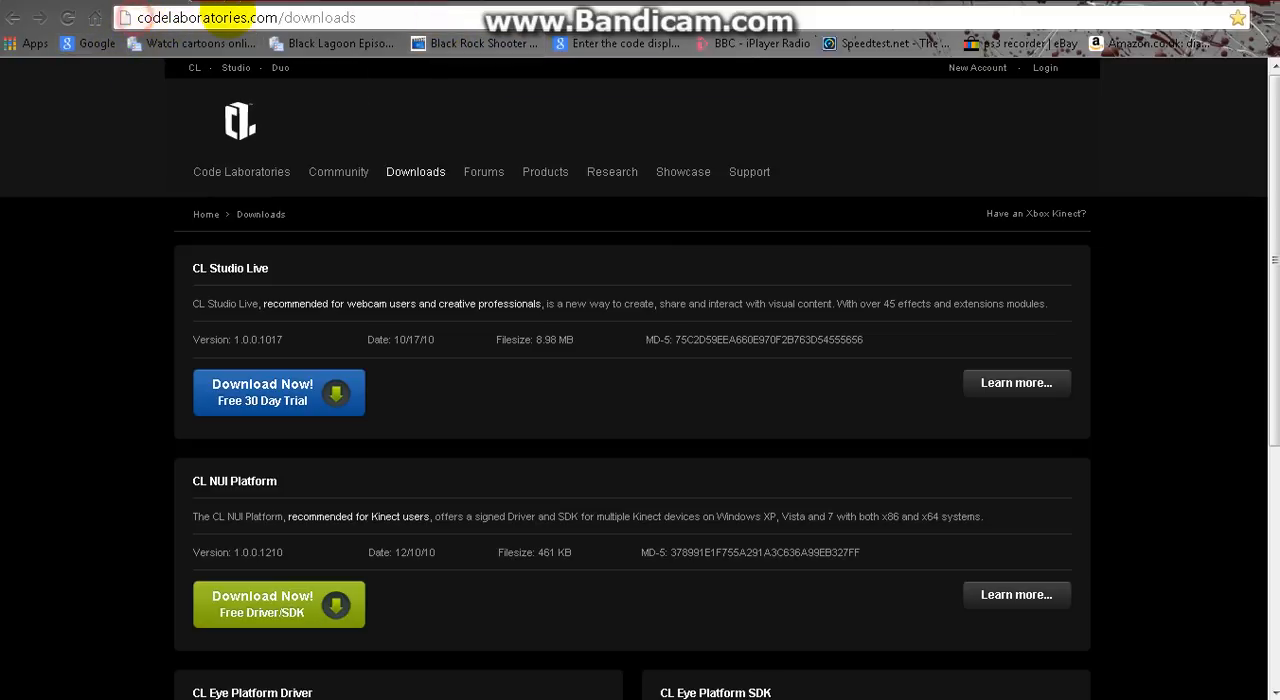
left_click_drag(356, 17, 136, 17)
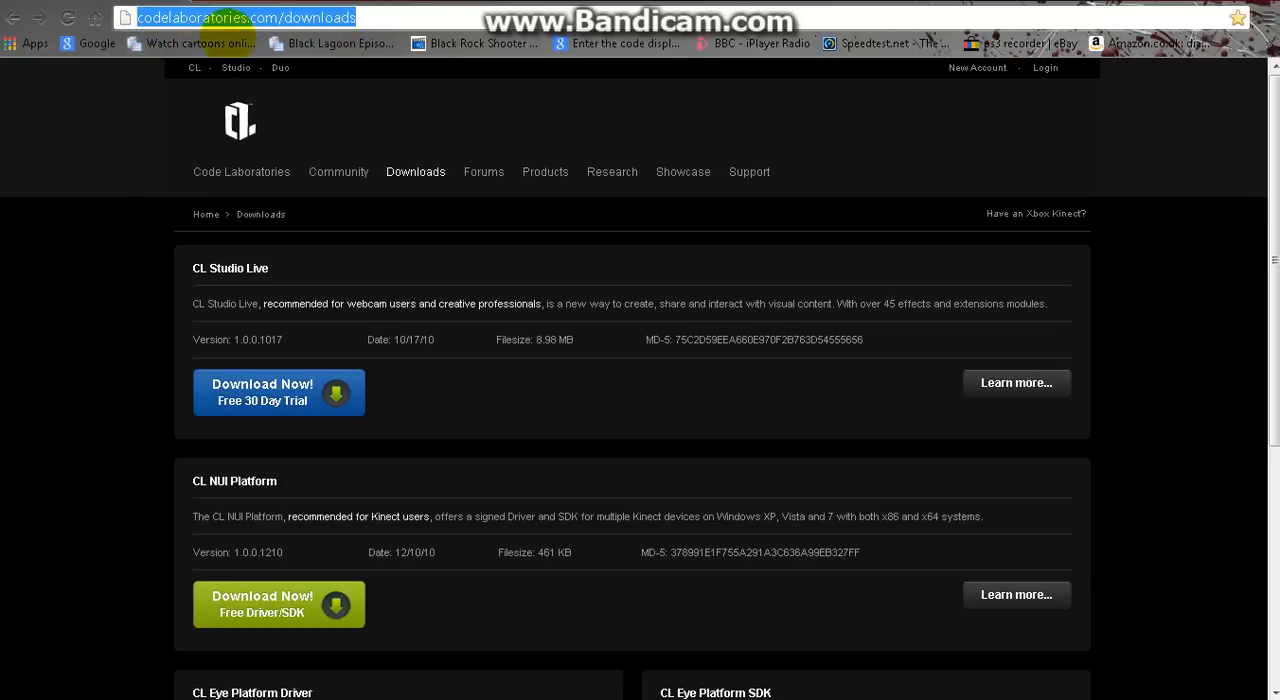
scroll(640, 400, "down", 2)
scroll(640, 400, "up", 2)
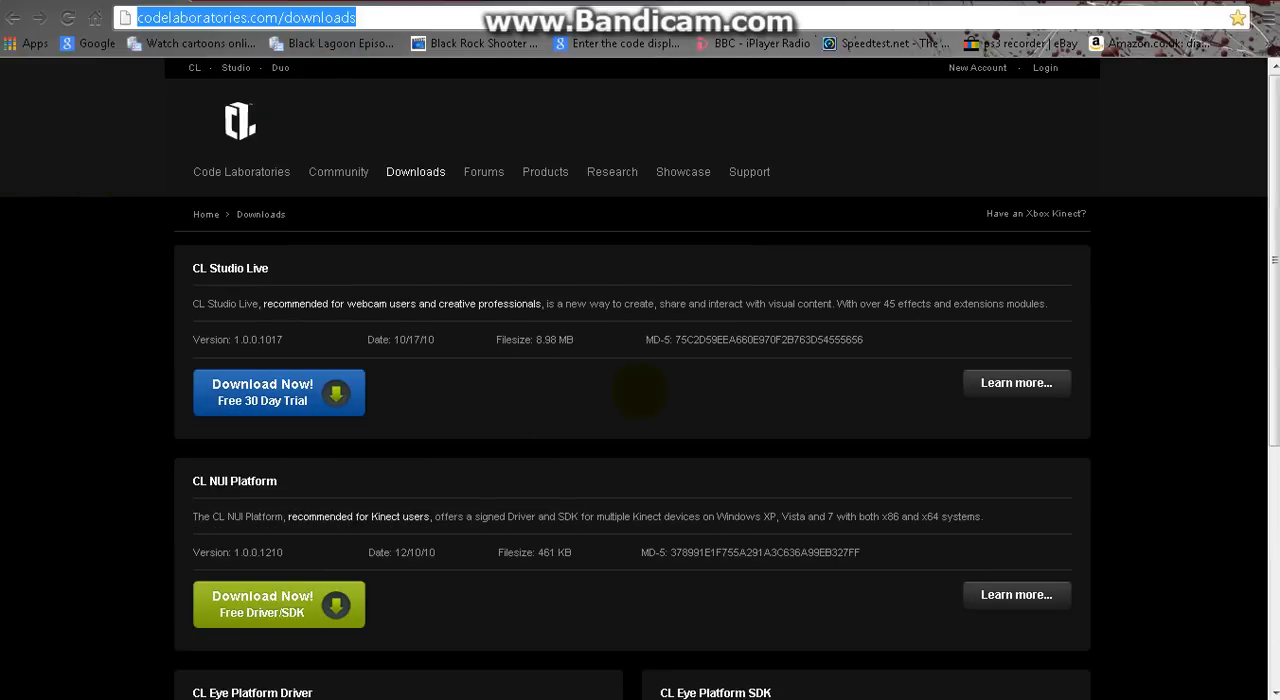